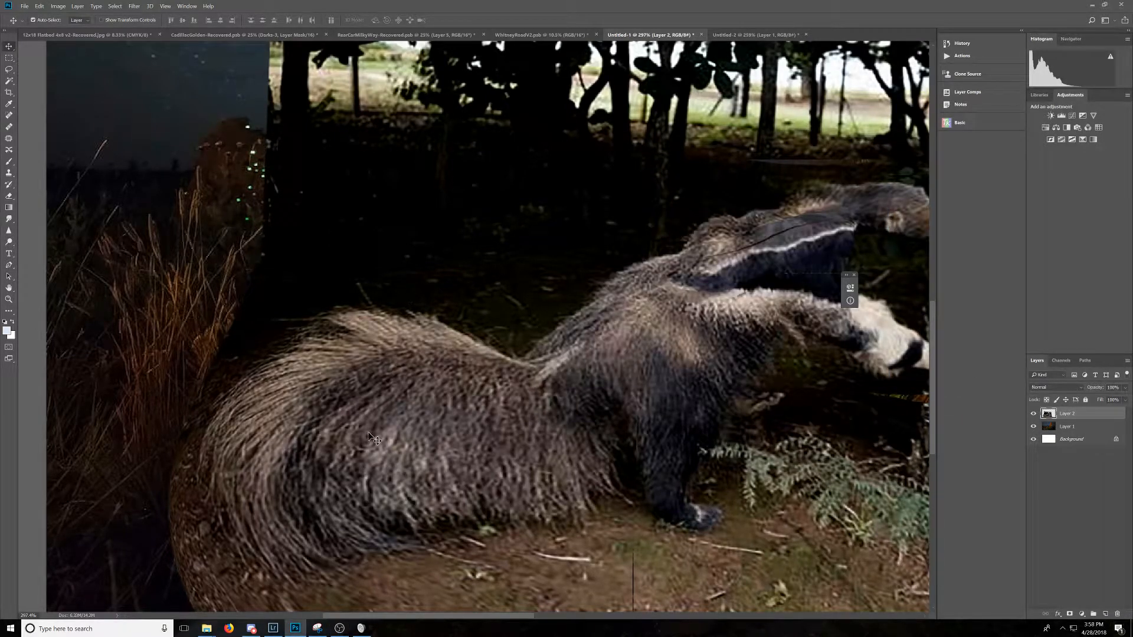
scroll(402, 433, "up", 3)
scroll(402, 433, "down", 5)
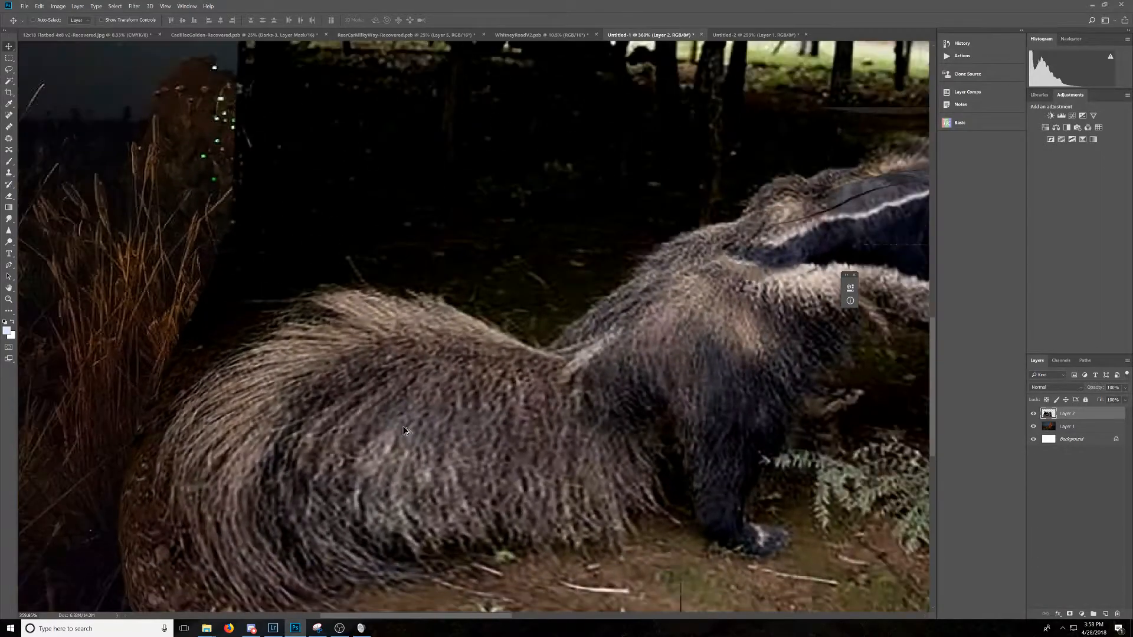
scroll(539, 369, "down", 2)
scroll(539, 369, "down", 3)
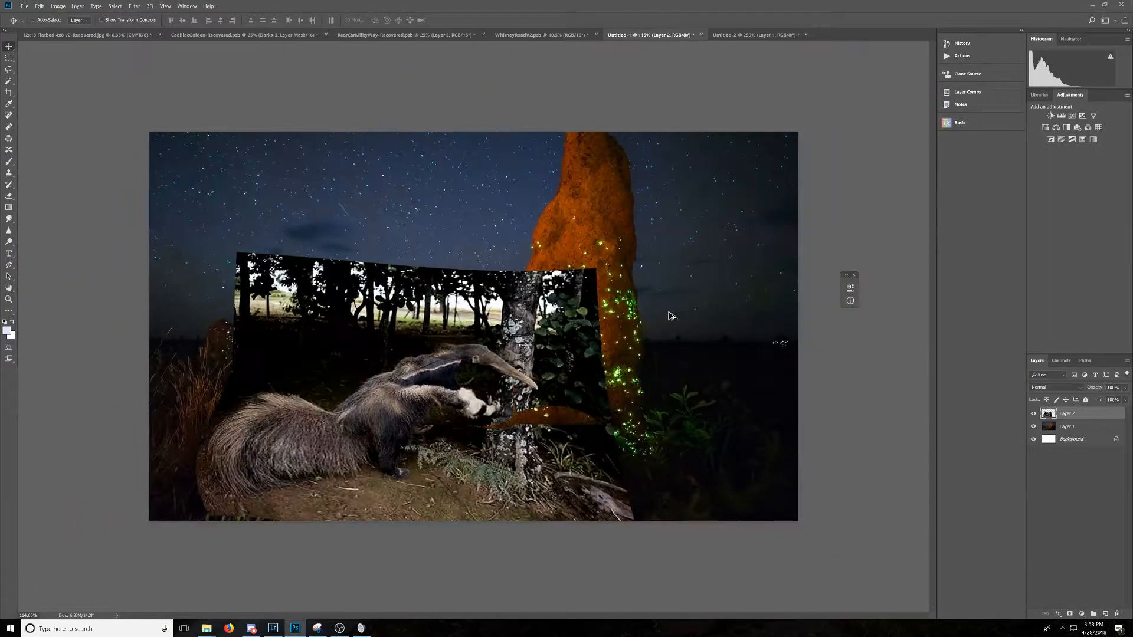
scroll(426, 350, "up", 4)
scroll(354, 309, "up", 5)
Pan to the anteater's back and tail fur and flick the stuffed-anteater layer on and off to compare markings
left_click_drag(279, 451, 425, 296)
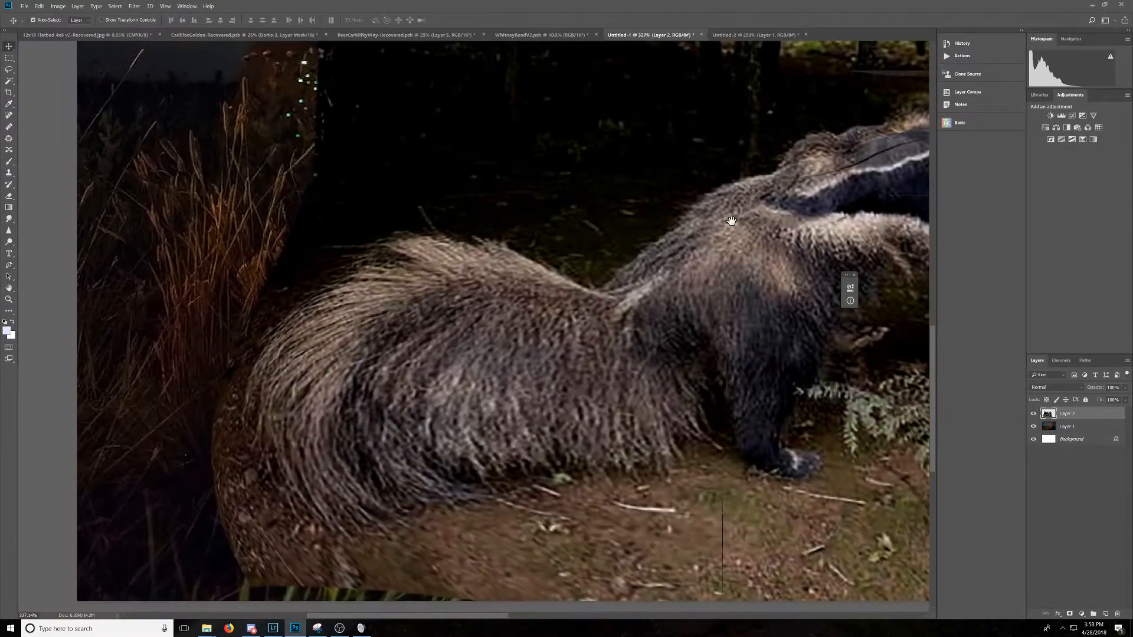
scroll(425, 297, "up", 3)
scroll(440, 306, "up", 2)
scroll(440, 305, "down", 5)
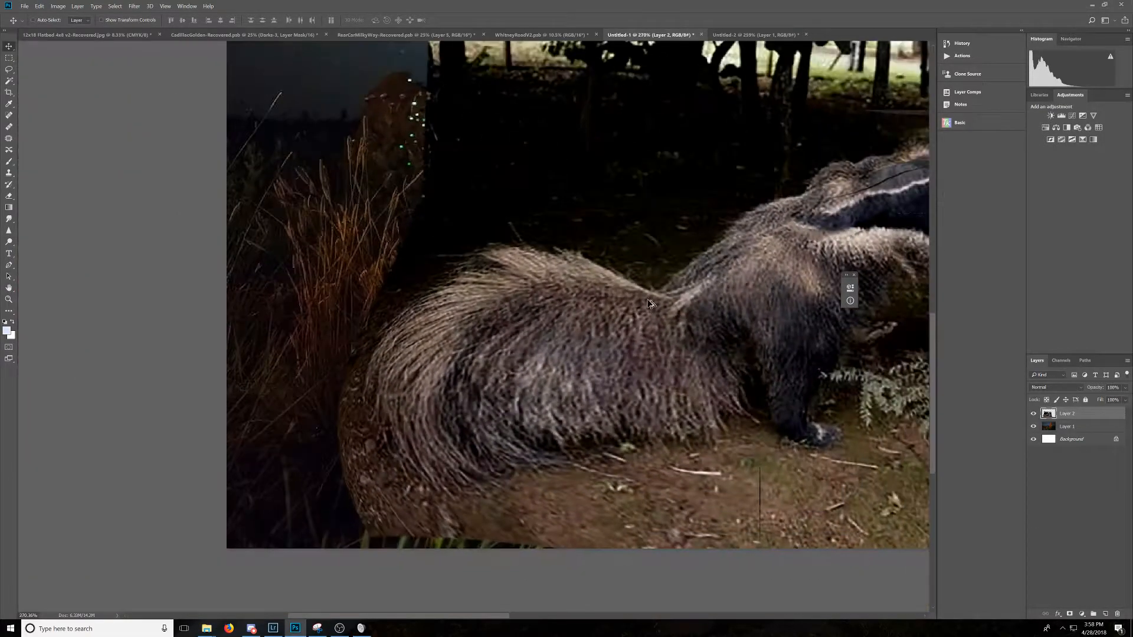
scroll(532, 319, "down", 2)
scroll(574, 342, "up", 2)
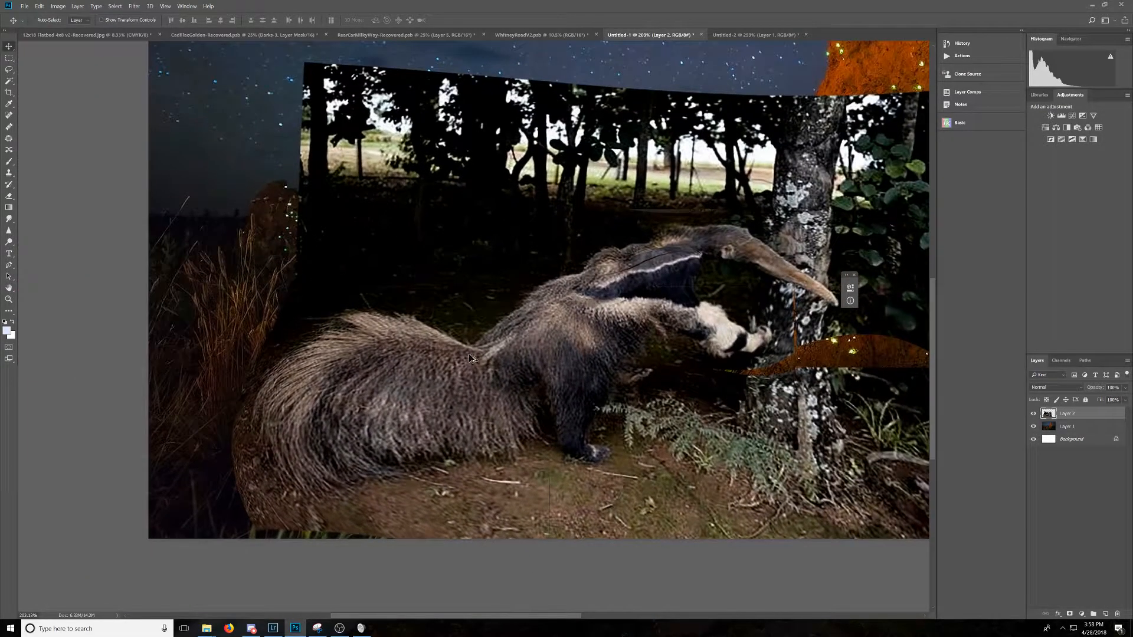
scroll(573, 343, "up", 2)
scroll(567, 346, "up", 2)
scroll(558, 341, "up", 2)
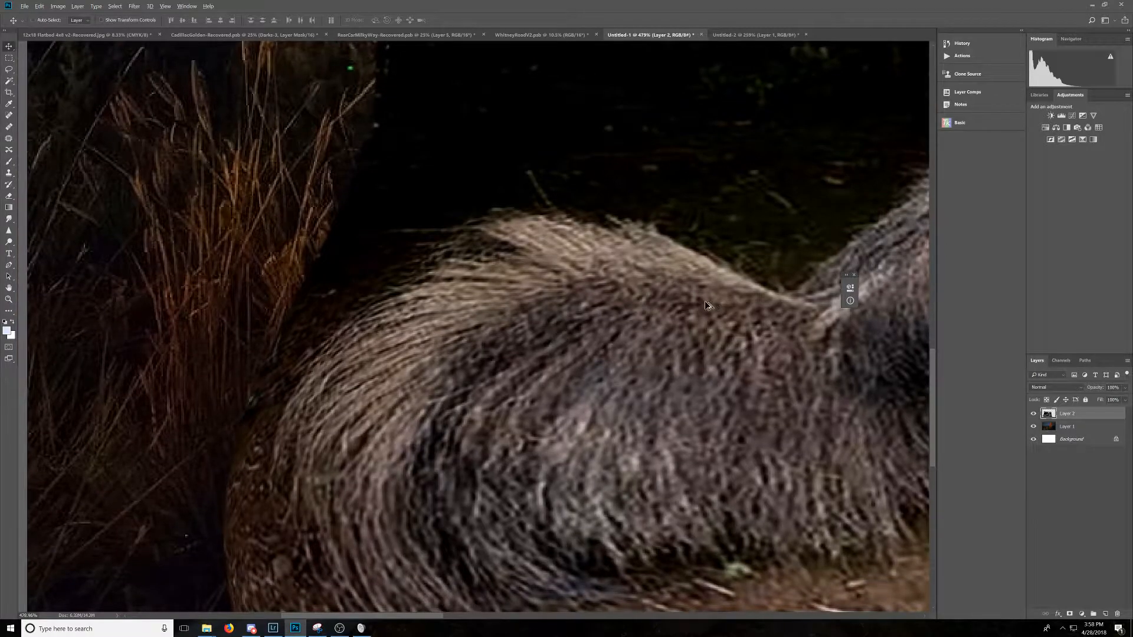
scroll(556, 337, "down", 6)
scroll(417, 423, "down", 1)
scroll(411, 424, "up", 2)
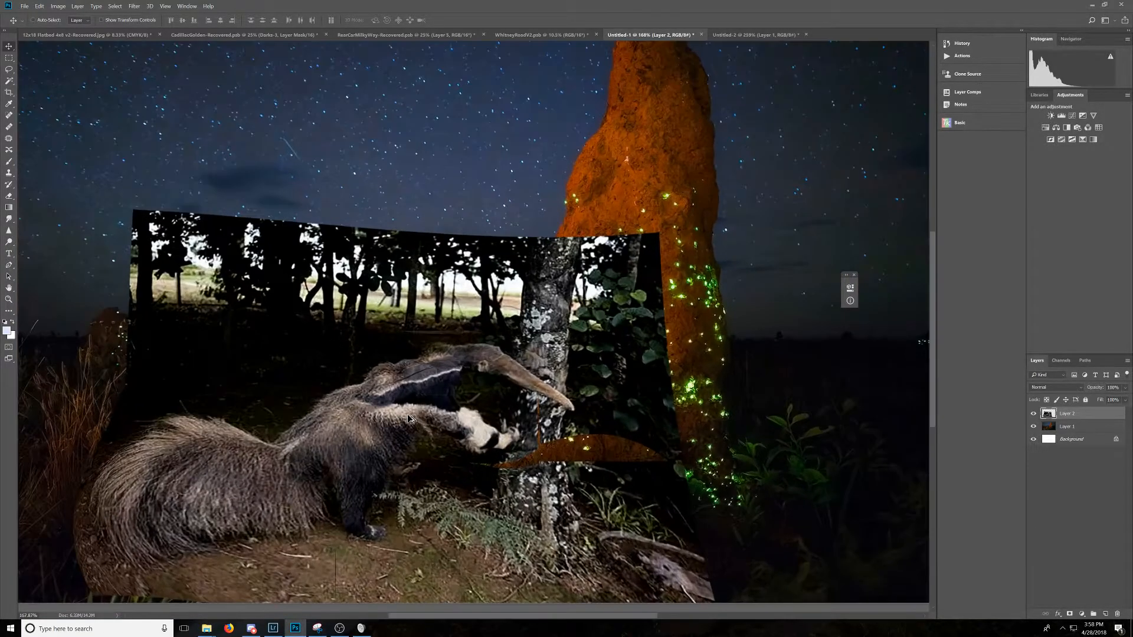
scroll(411, 423, "up", 2)
scroll(496, 372, "up", 2)
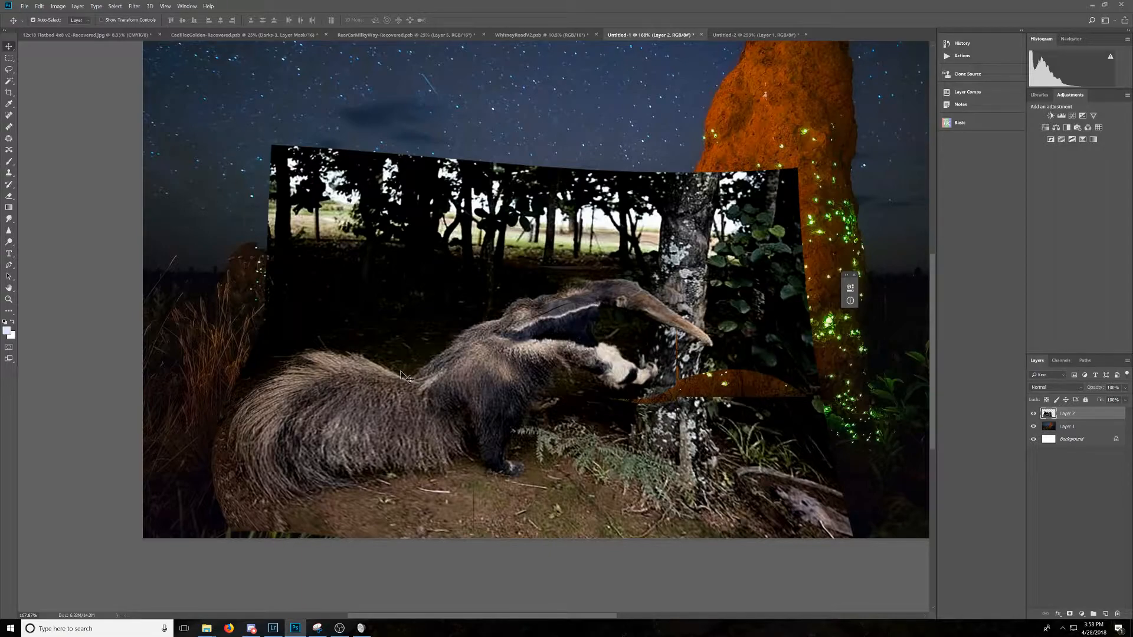
scroll(339, 409, "up", 5)
scroll(340, 409, "up", 3)
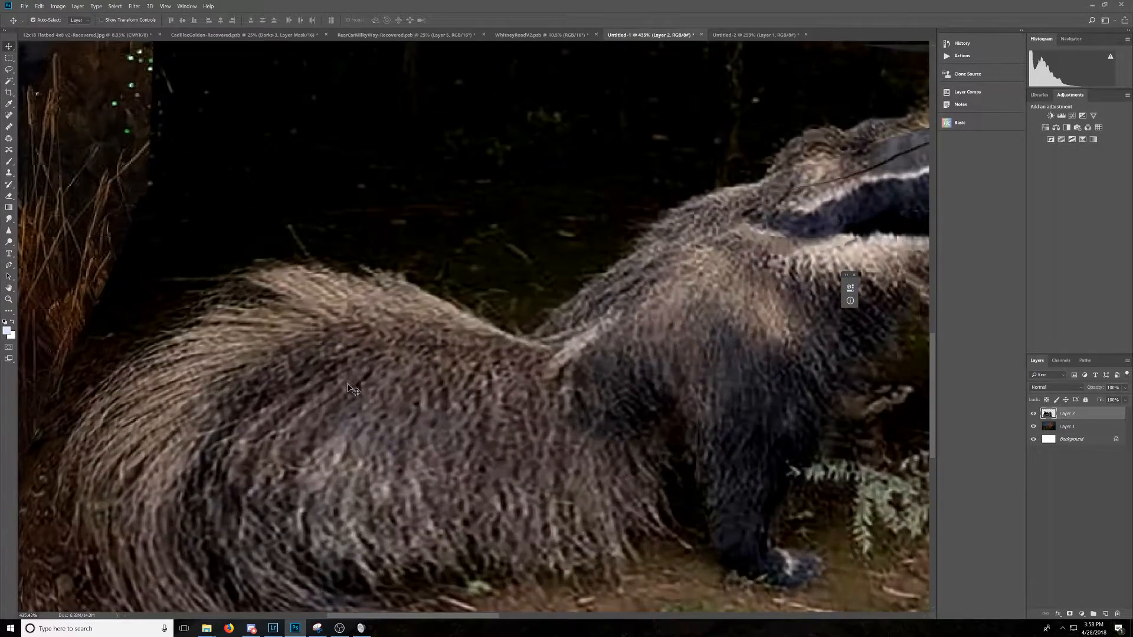
left_click_drag(354, 390, 519, 304)
scroll(521, 309, "down", 3)
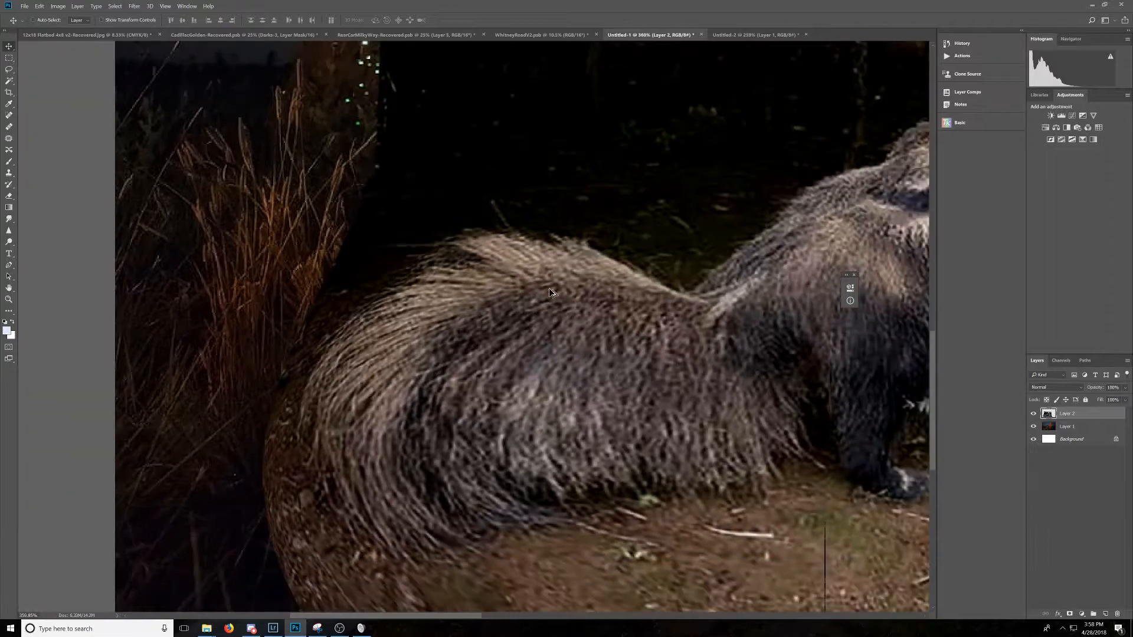
scroll(552, 296, "up", 3)
scroll(512, 310, "up", 3)
scroll(512, 315, "down", 2)
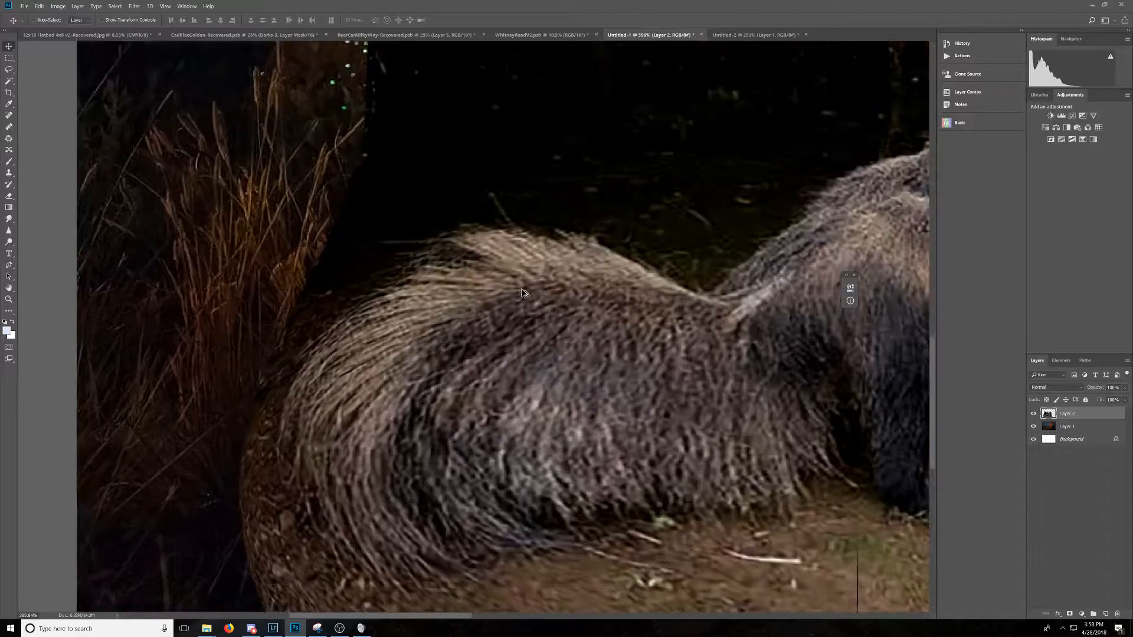
scroll(584, 292, "up", 2)
scroll(646, 315, "down", 1)
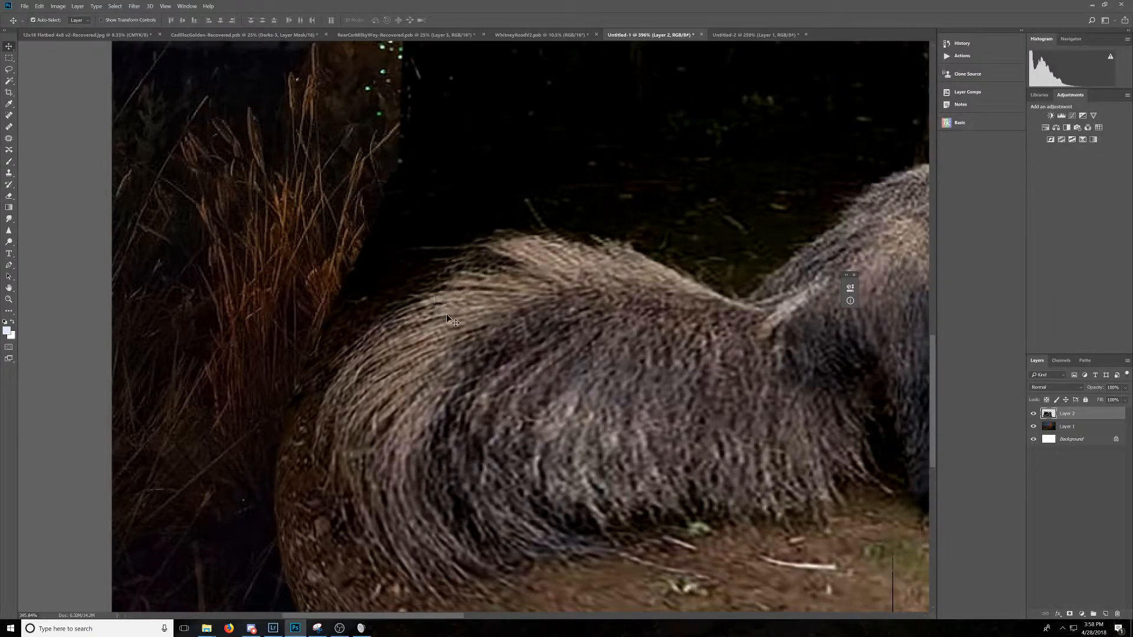
scroll(495, 317, "down", 1)
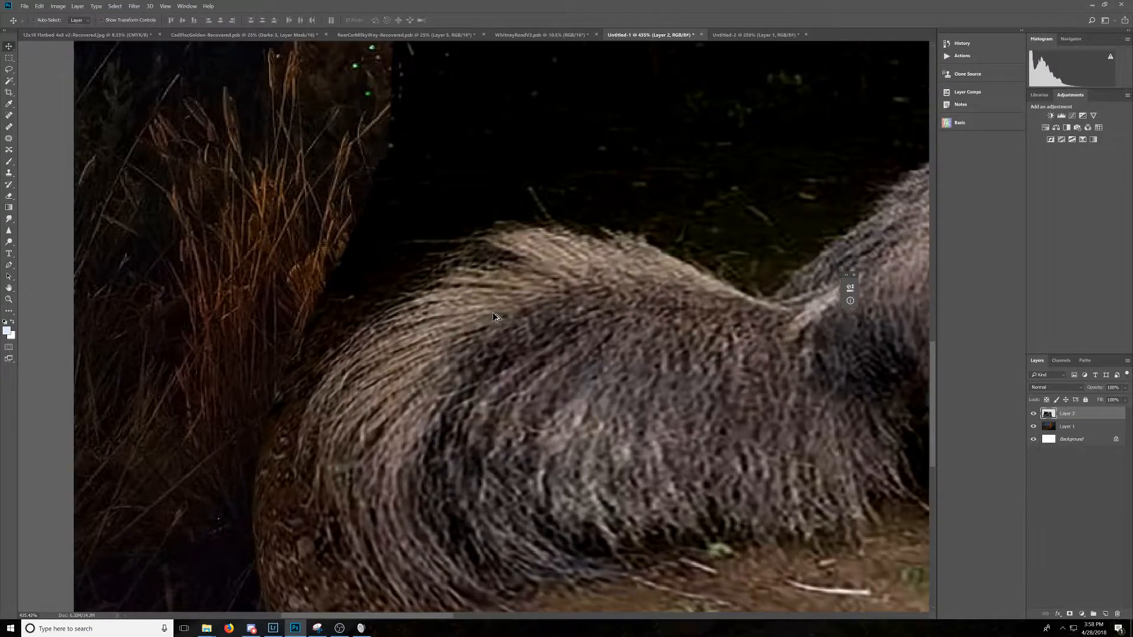
scroll(531, 337, "up", 1)
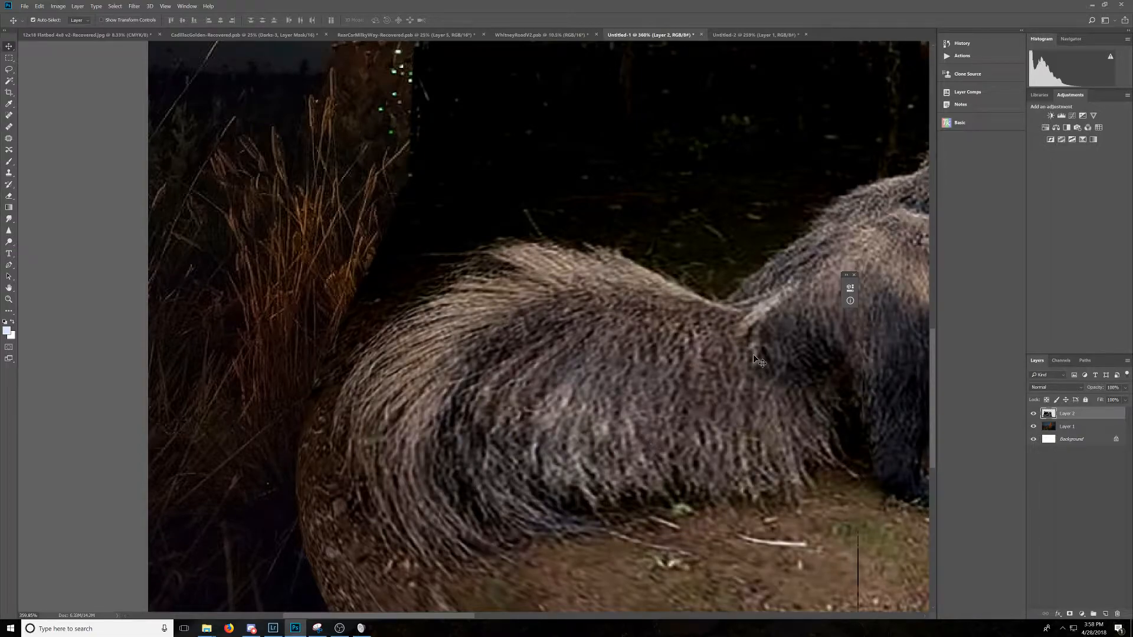
scroll(593, 349, "up", 2)
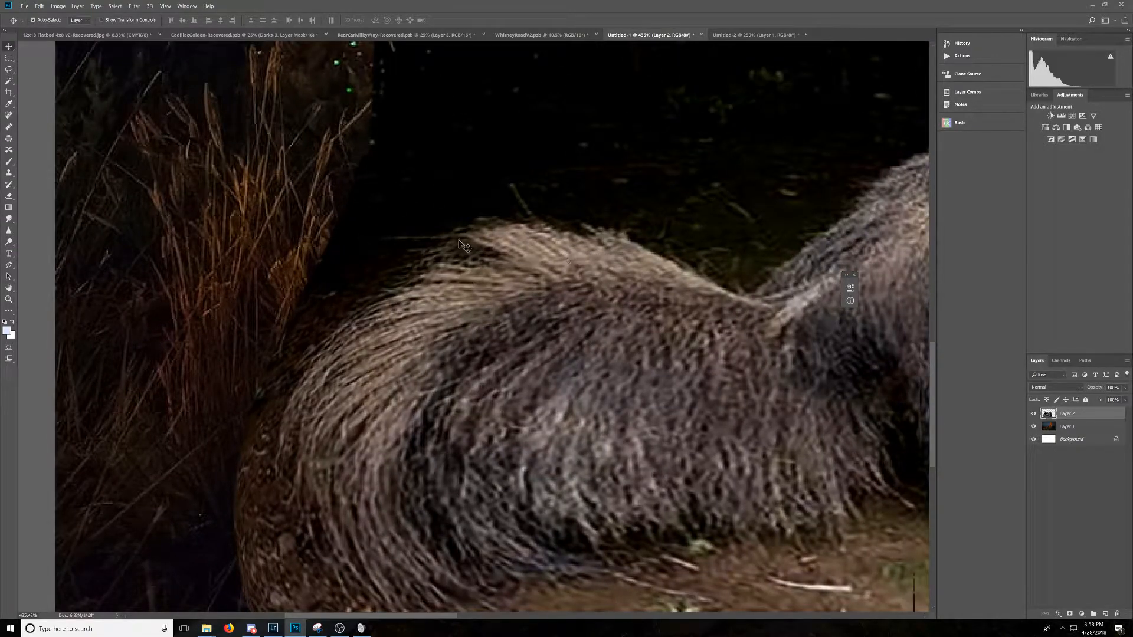
left_click(1033, 413)
left_click(1033, 413)
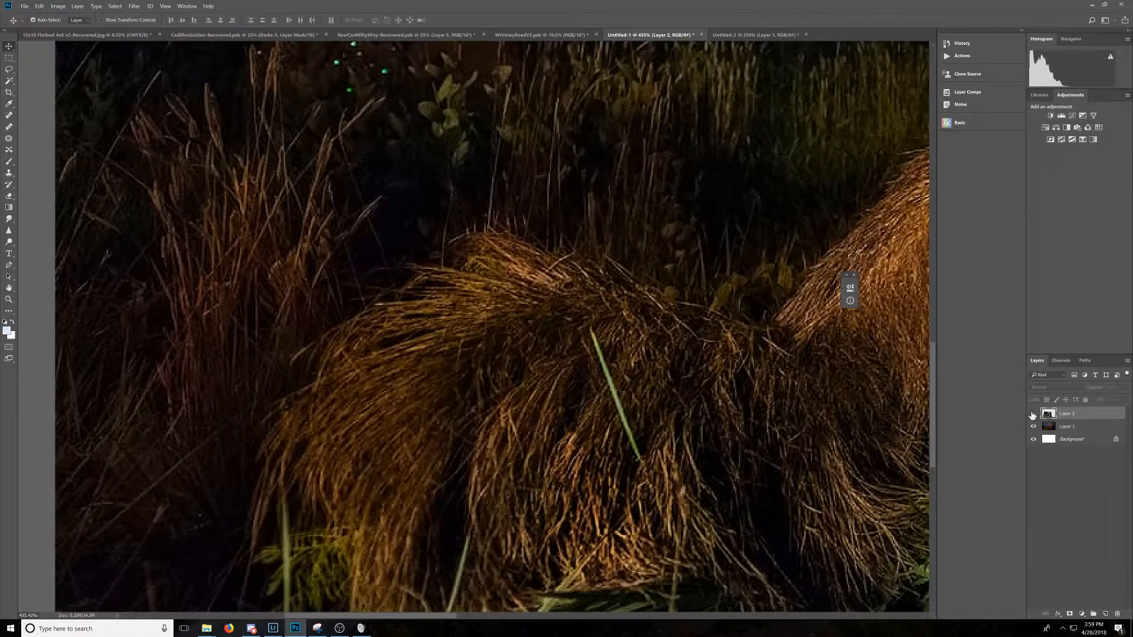
left_click(1034, 414)
left_click(1033, 413)
left_click(1033, 413)
left_click(1033, 414)
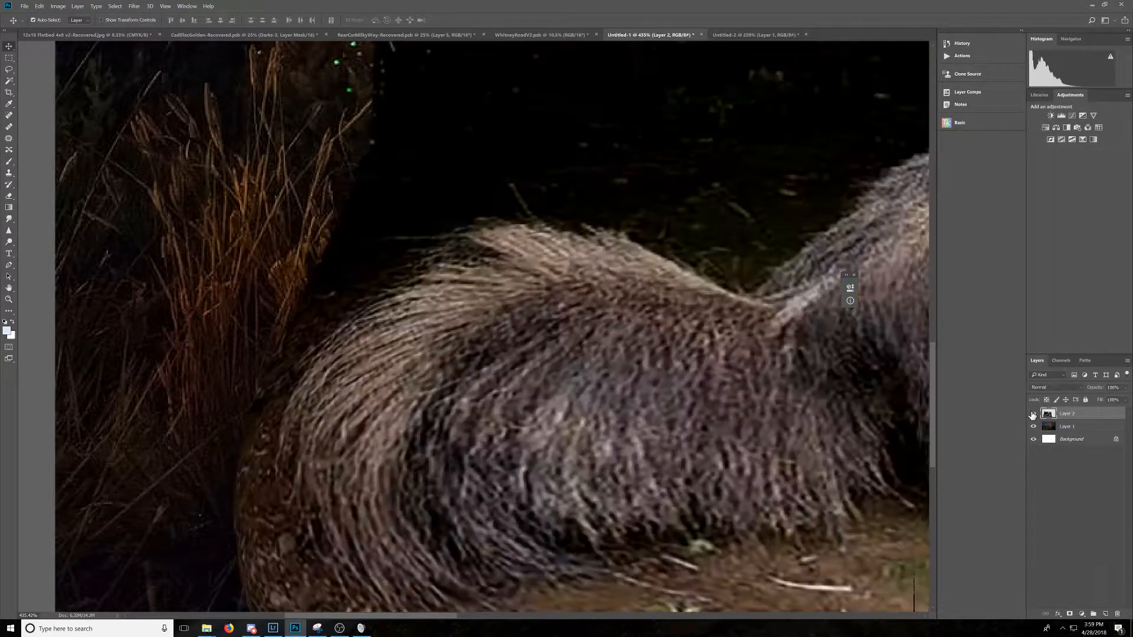
left_click(1033, 413)
left_click(1034, 413)
scroll(1026, 416, "down", 2)
Keep toggling Layer 2's visibility against the night fur, finishing with the stuffed-anteater layer hidden
left_click(1033, 414)
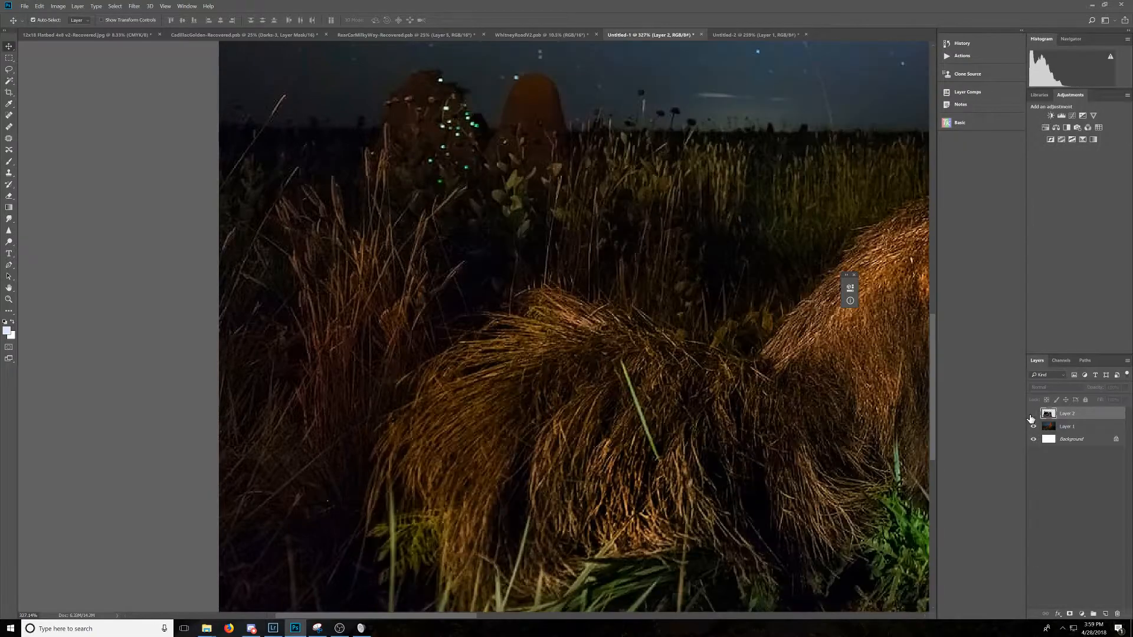
left_click(1034, 413)
left_click(1033, 413)
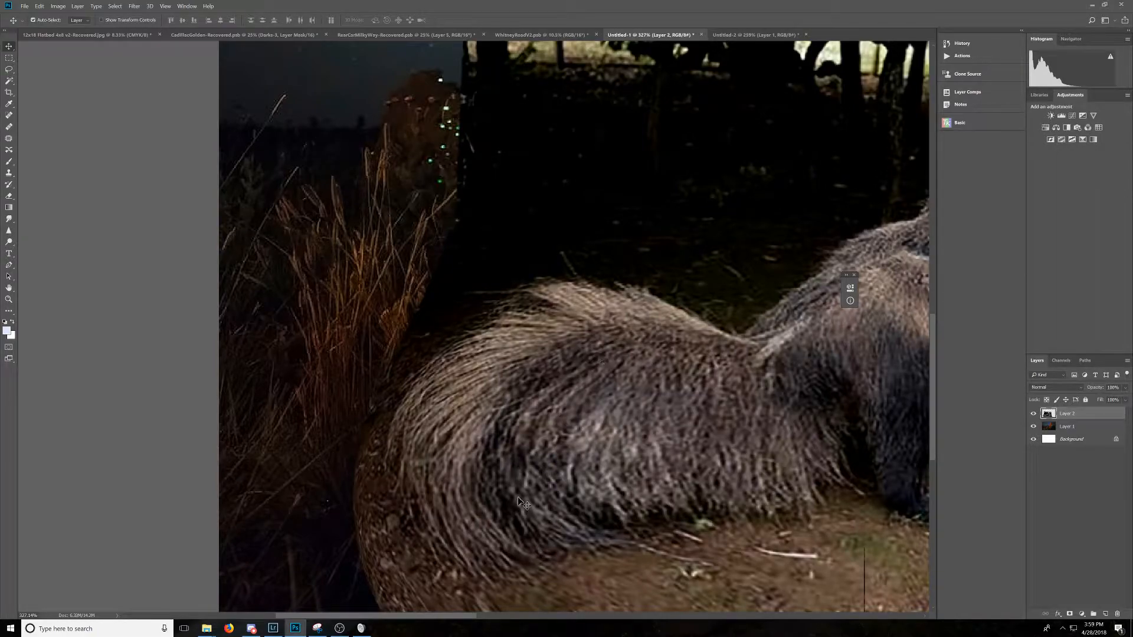
left_click(1034, 413)
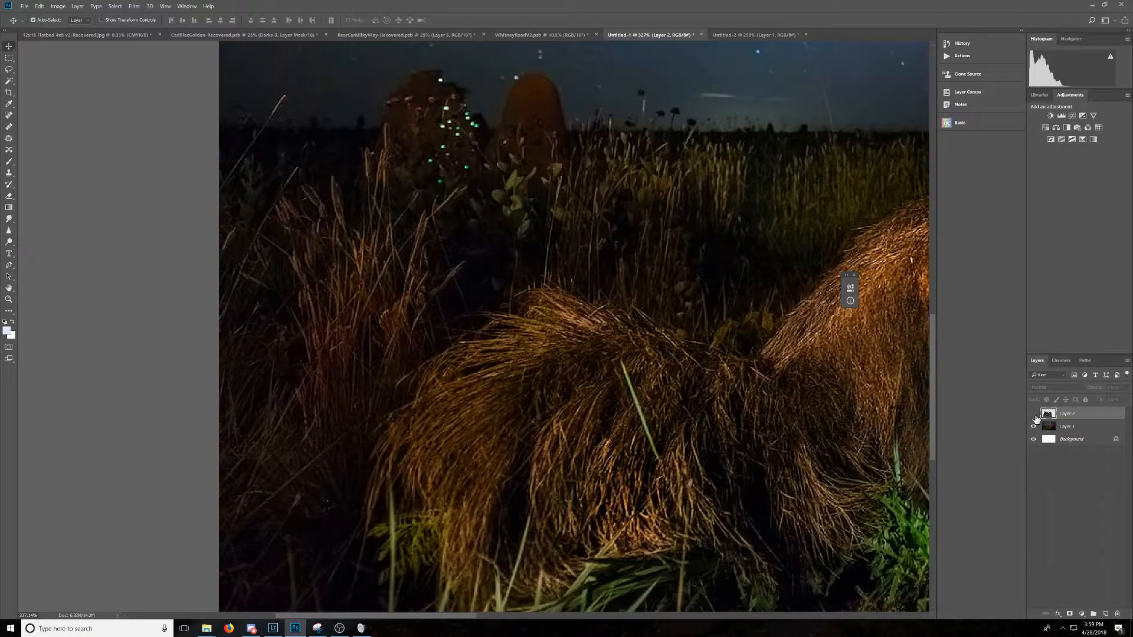
left_click(1033, 414)
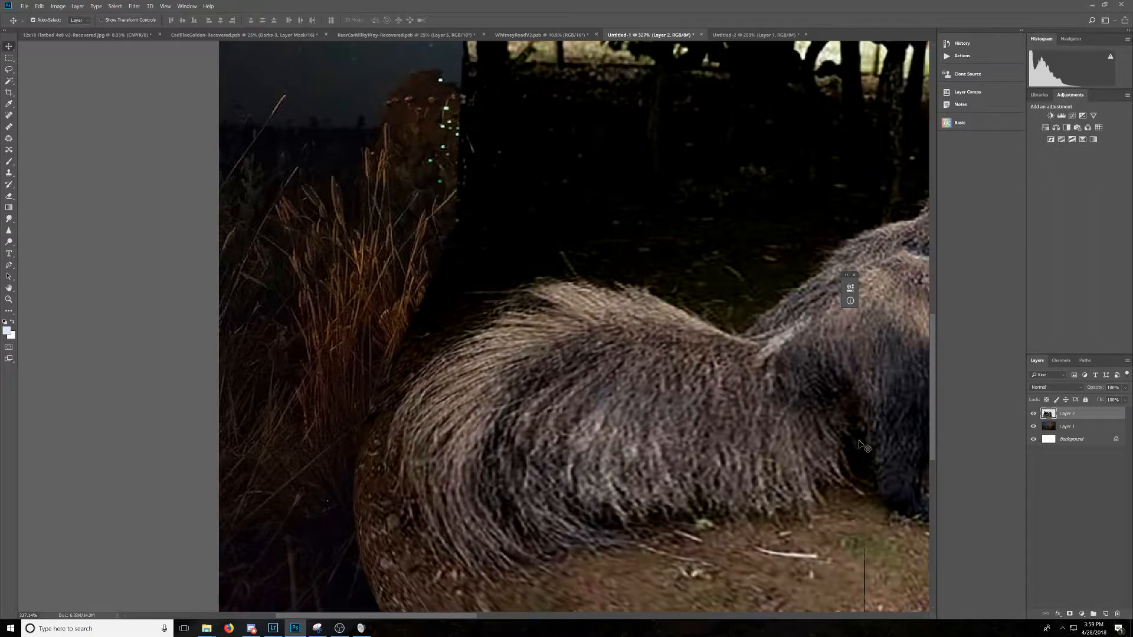
left_click(1033, 413)
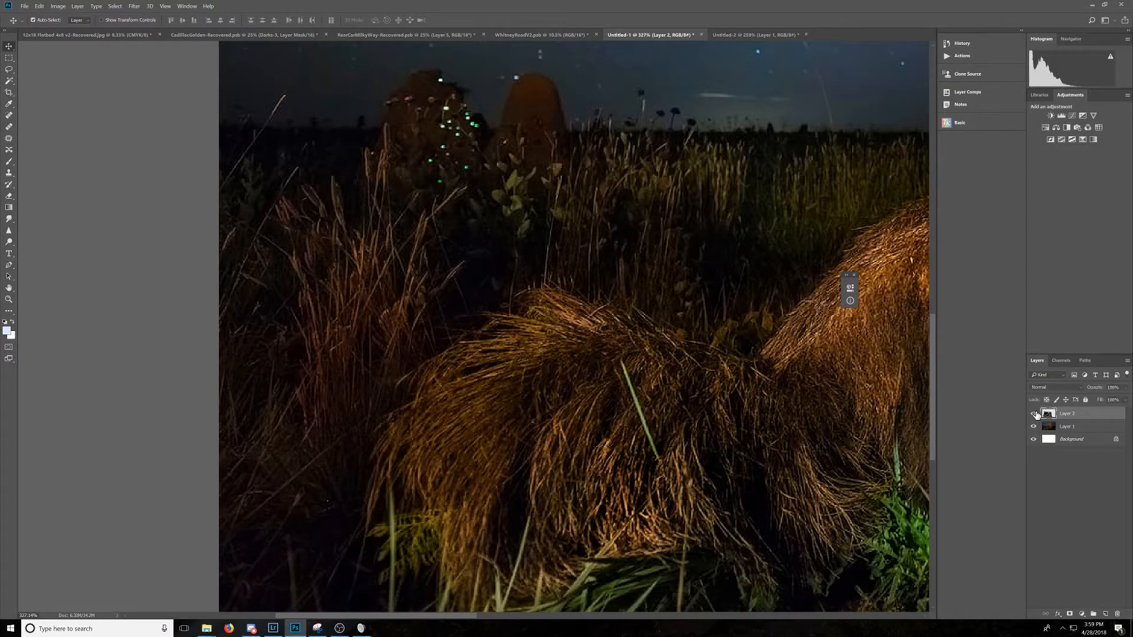
left_click(1033, 414)
left_click(1034, 414)
left_click(1034, 414)
left_click(1034, 414)
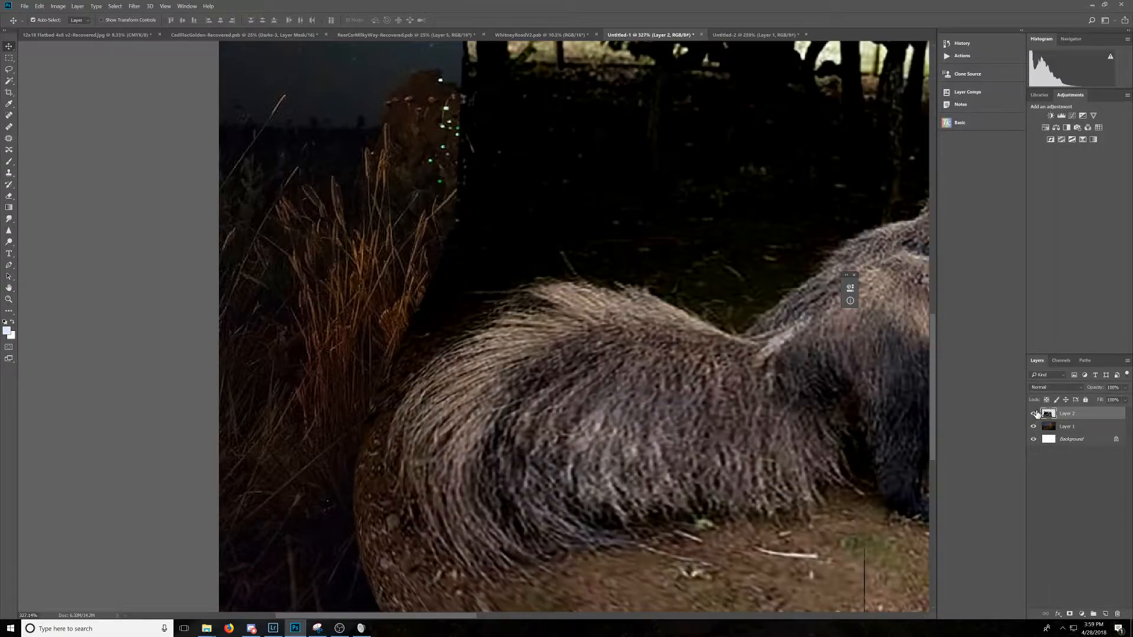
left_click(1031, 413)
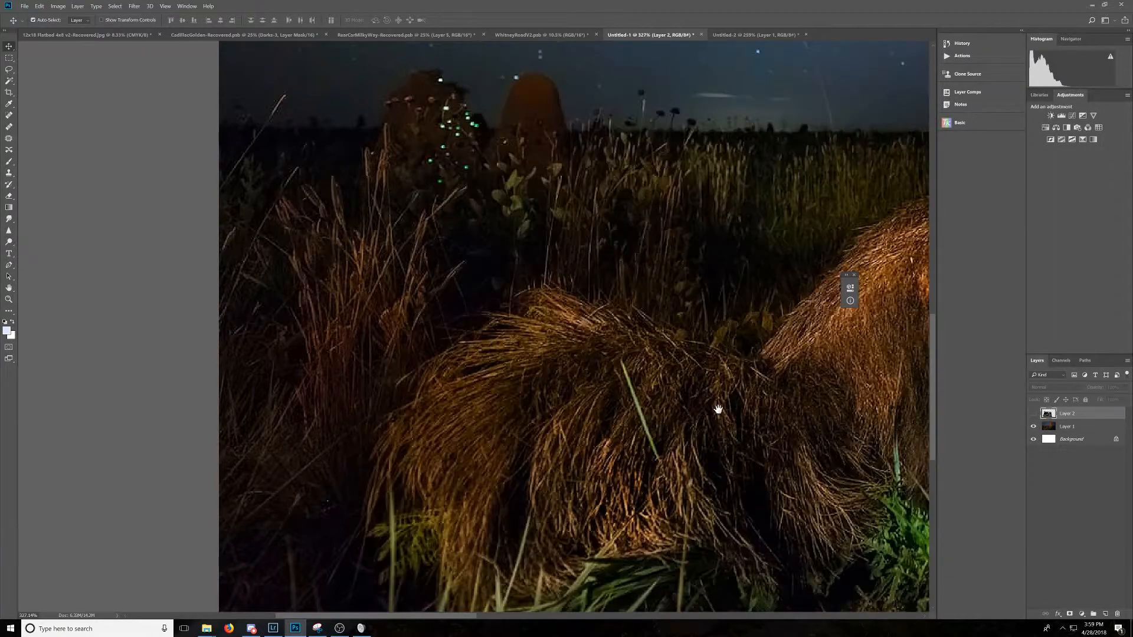
scroll(502, 425, "down", 3)
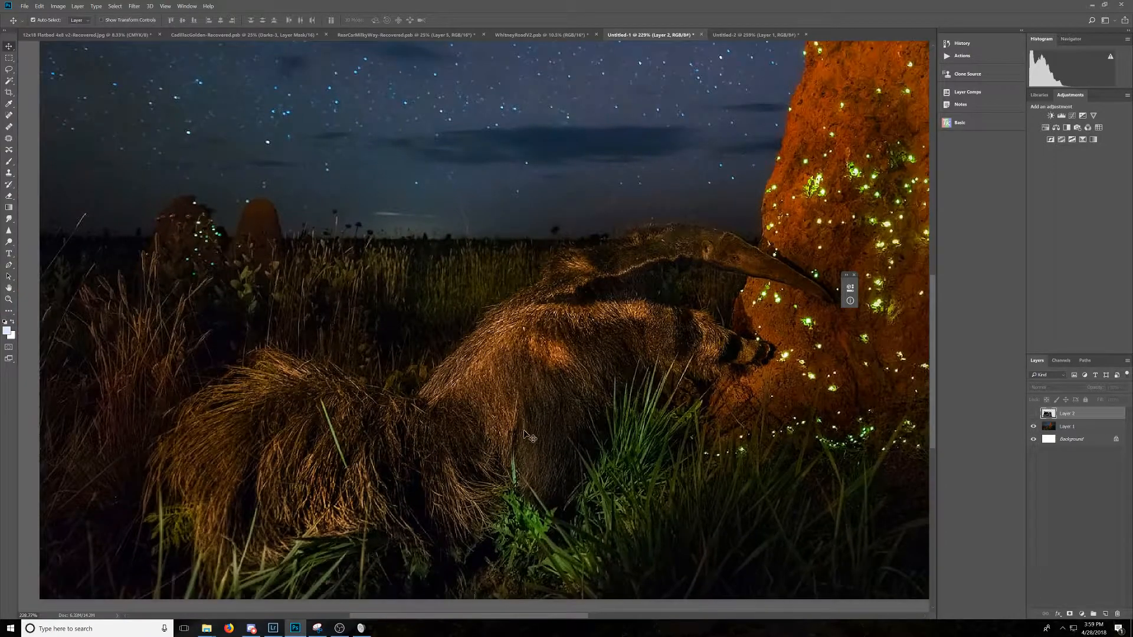
scroll(504, 450, "up", 1)
scroll(505, 449, "down", 1)
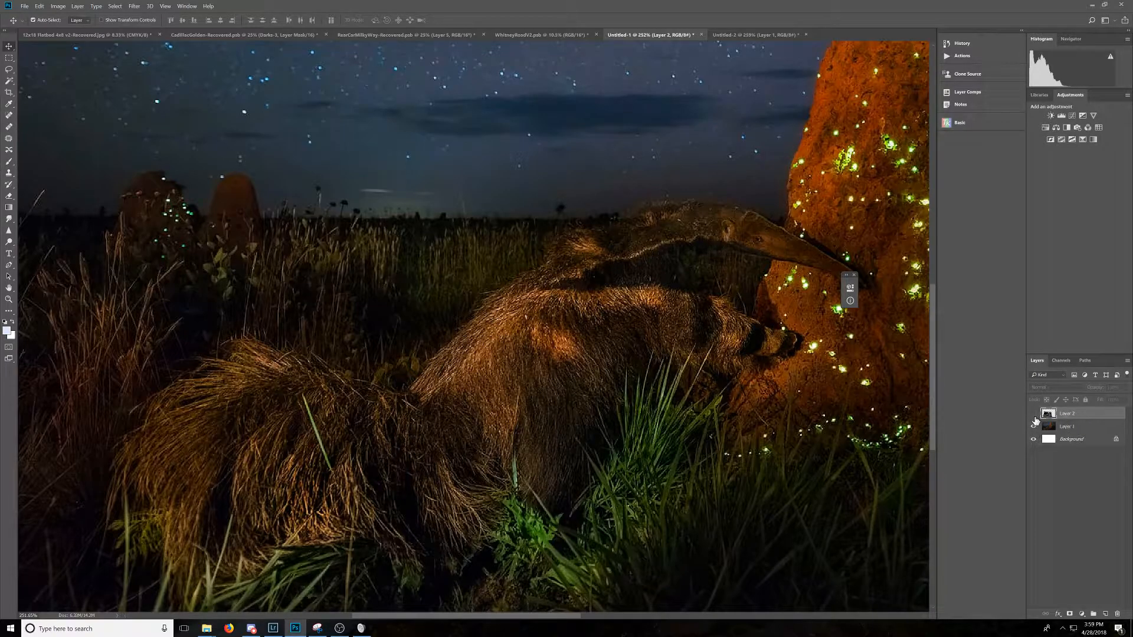
Make the stuffed-anteater layer visible over the night scene and select its Opacity field
left_click(1033, 414)
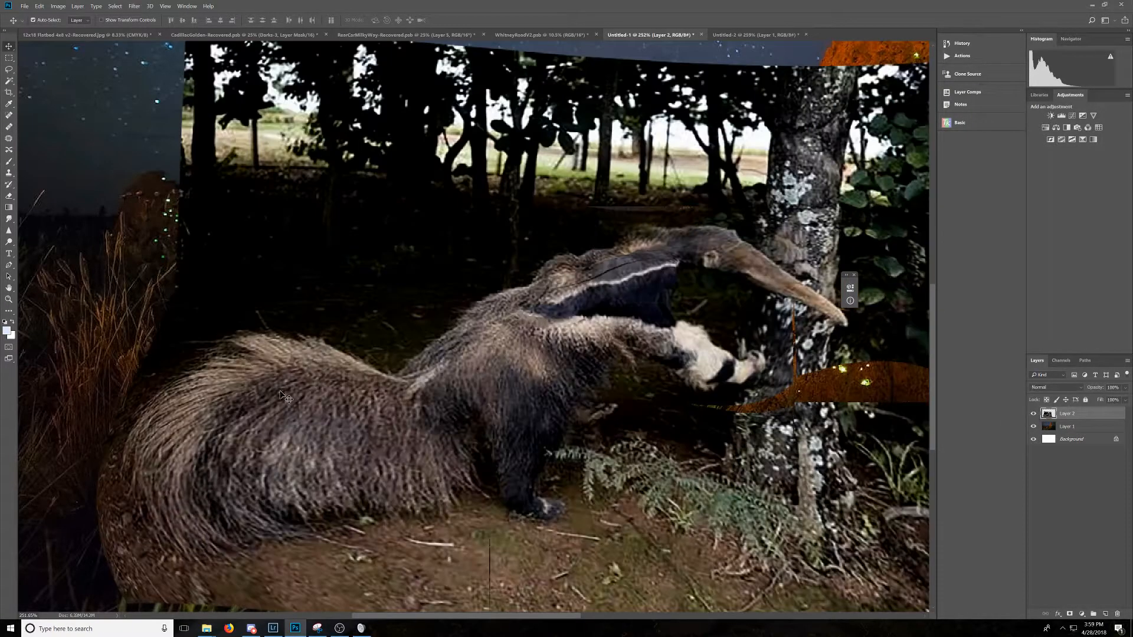
scroll(620, 354, "up", 2)
scroll(838, 437, "down", 2)
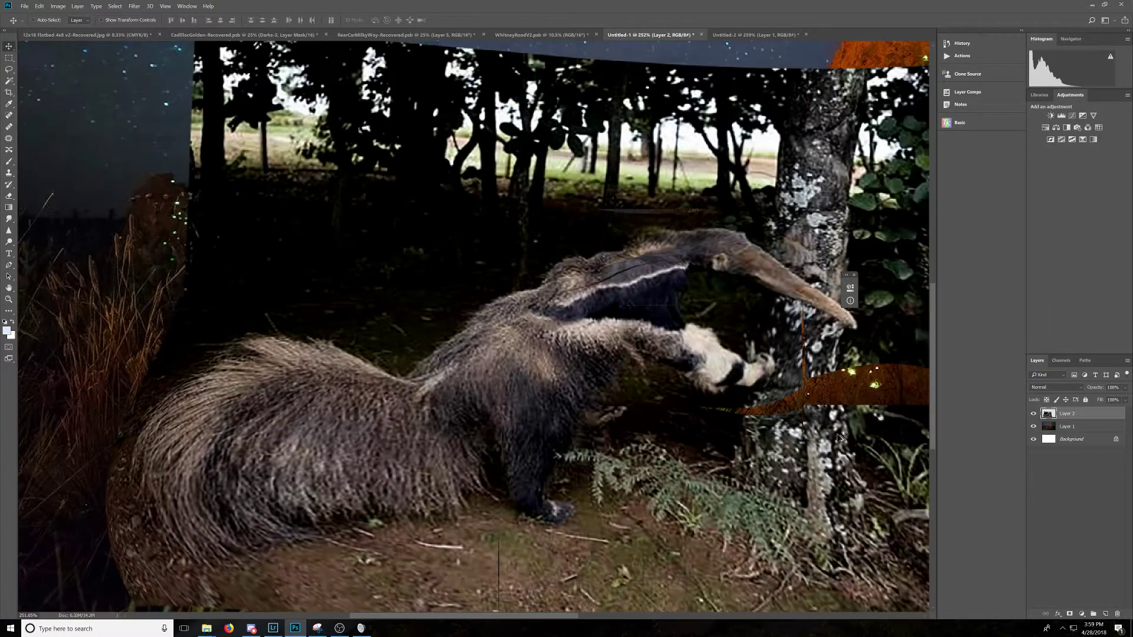
left_click(1114, 388)
scroll(390, 424, "up", 3)
scroll(391, 423, "up", 3)
Pan to bring the anteater's shoulder markings into view
left_click_drag(410, 400, 465, 414)
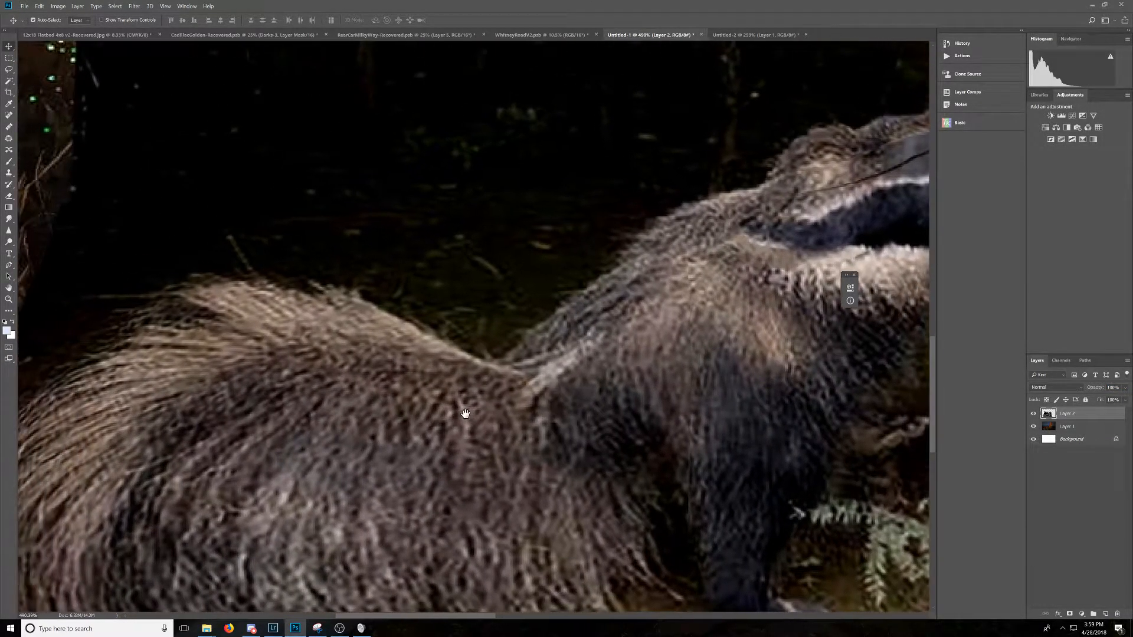
scroll(467, 413, "up", 2)
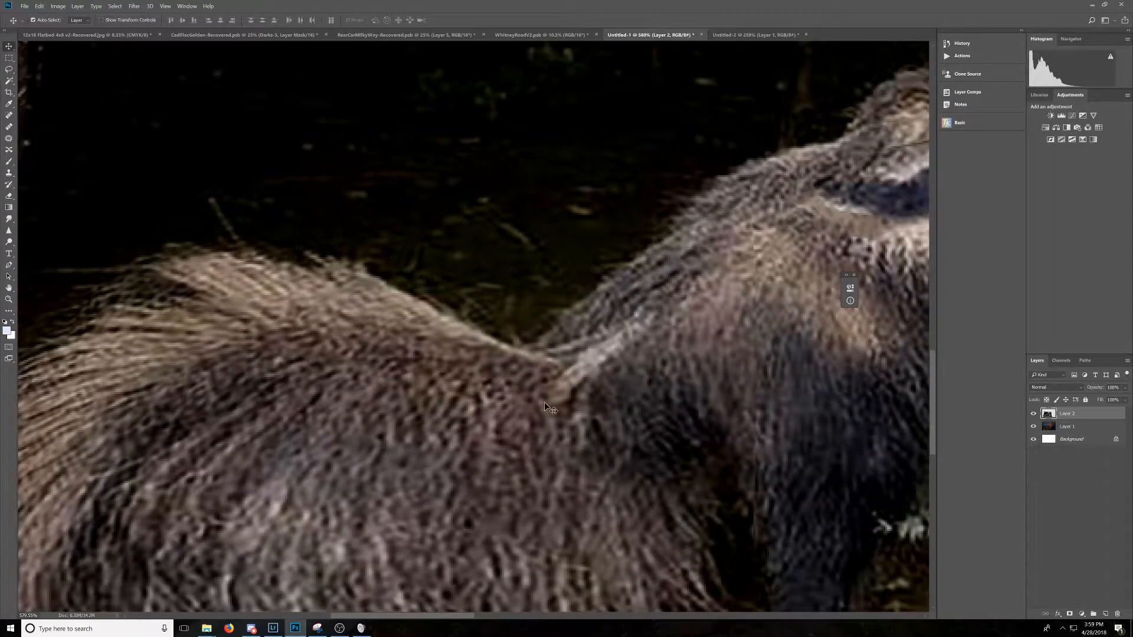
scroll(544, 402, "down", 1)
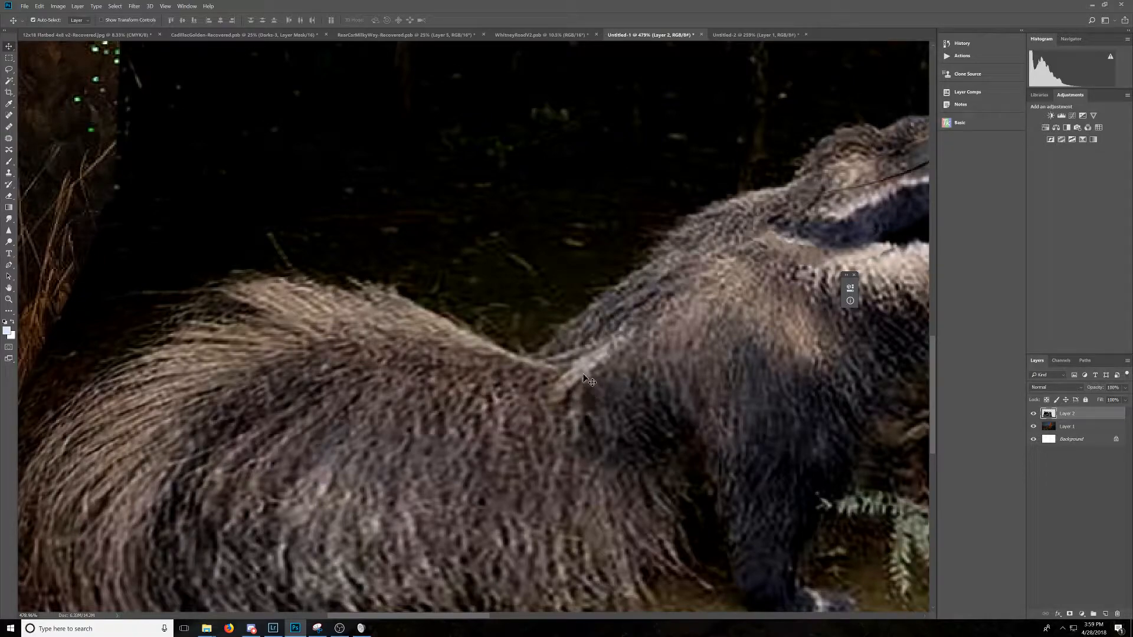
Flick the stuffed-anteater layer on and off repeatedly to compare the shoulder markings with the night photo
left_click(1034, 415)
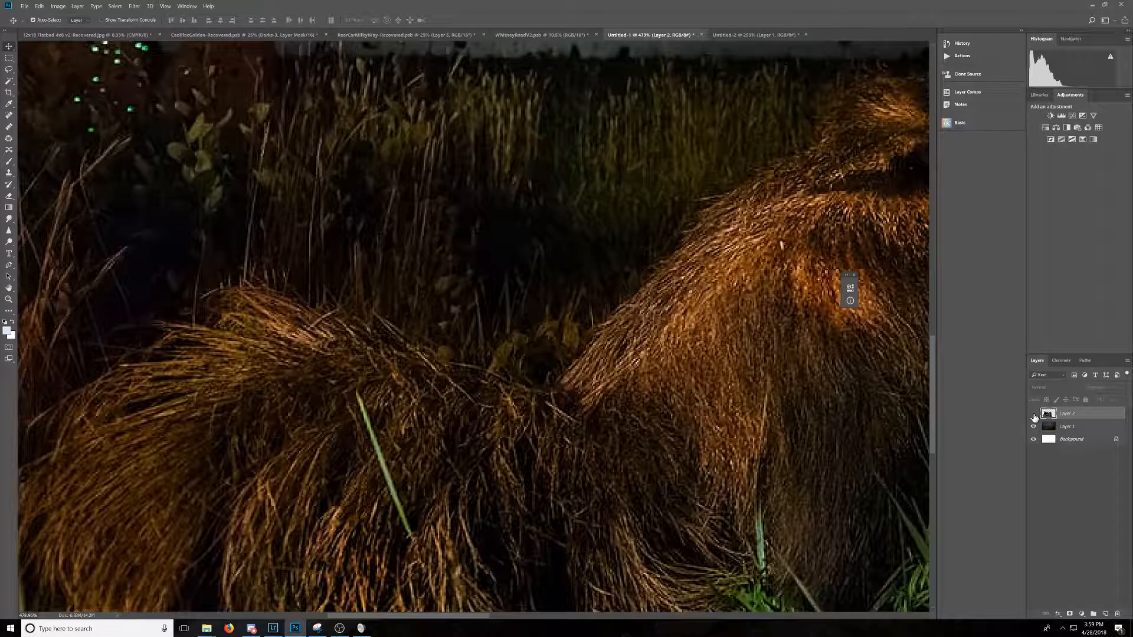
left_click(1035, 415)
left_click(1034, 416)
left_click(1034, 416)
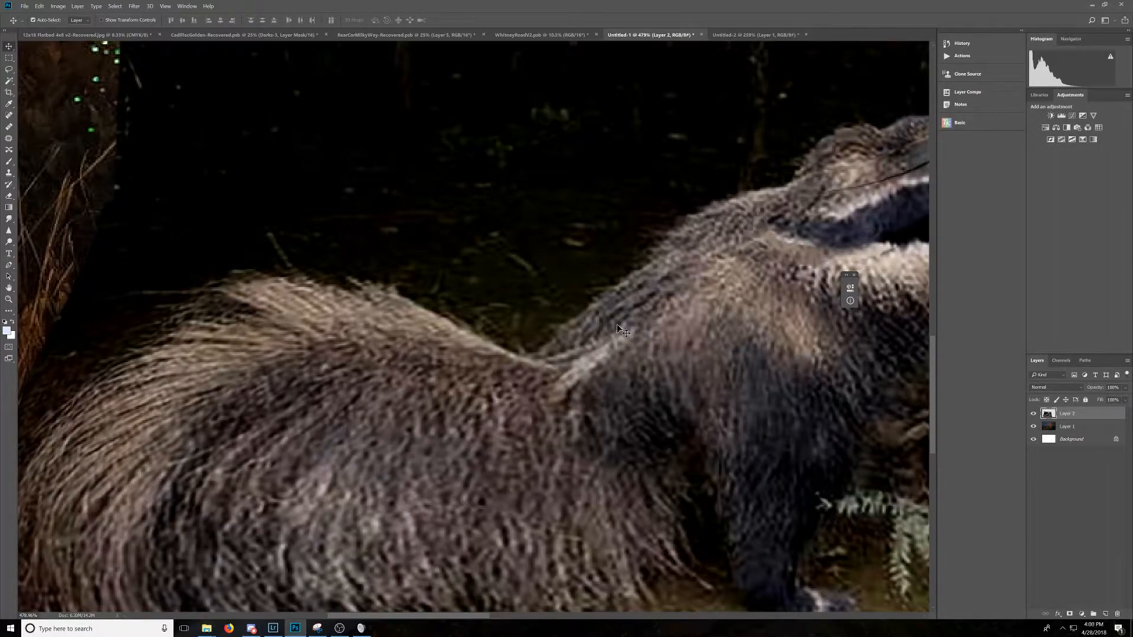
left_click(1035, 416)
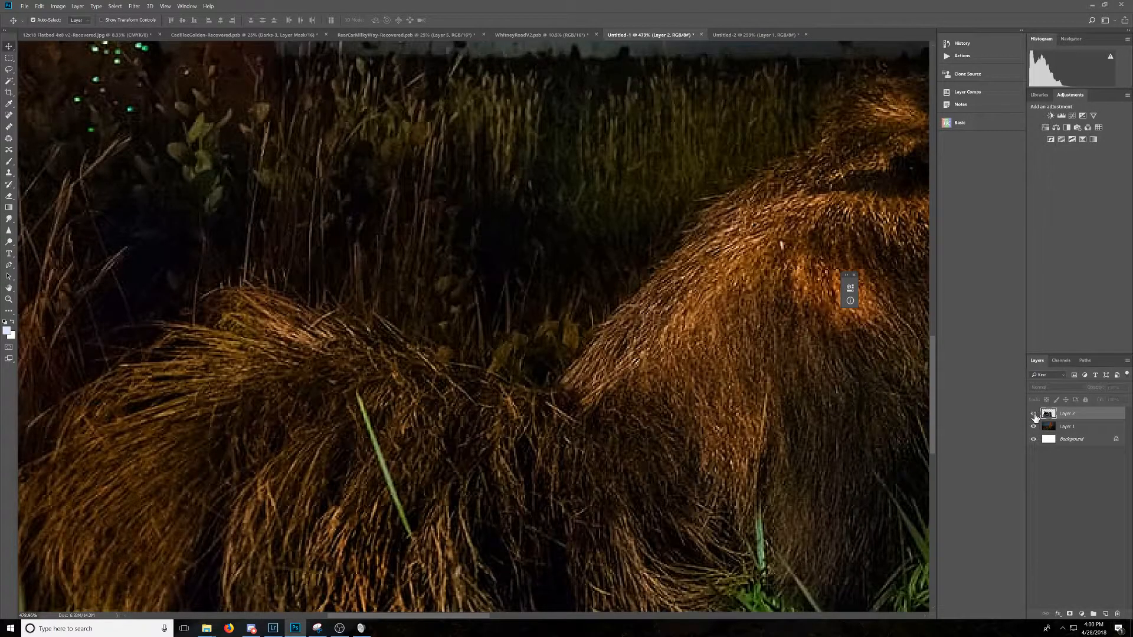
left_click(1035, 415)
left_click(1035, 415)
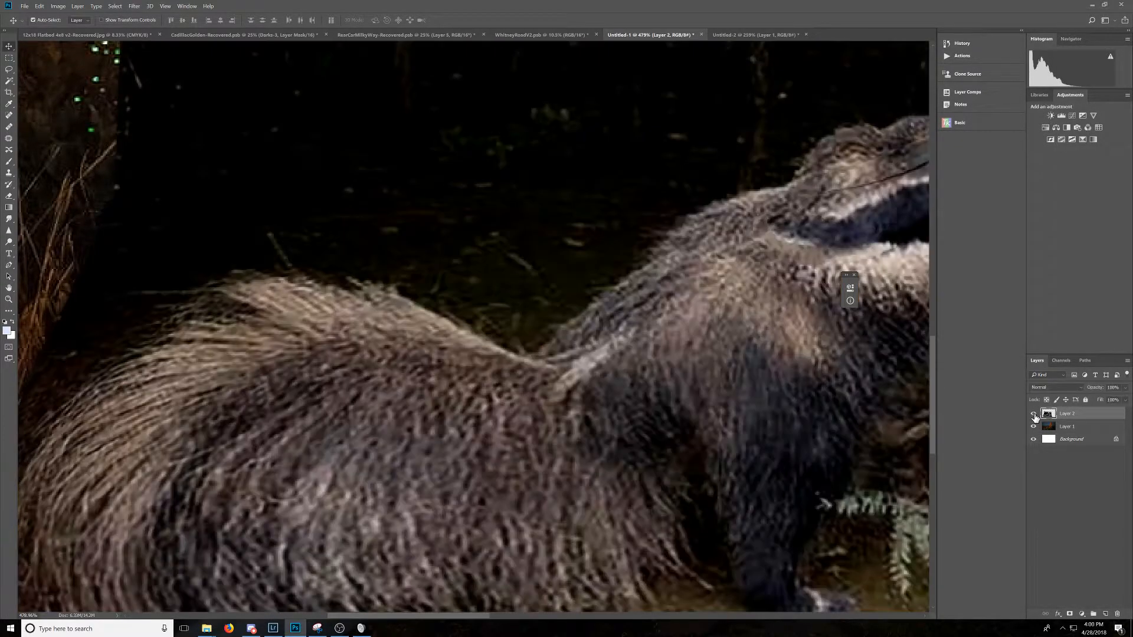
left_click(1035, 415)
left_click(1035, 415)
left_click(1034, 417)
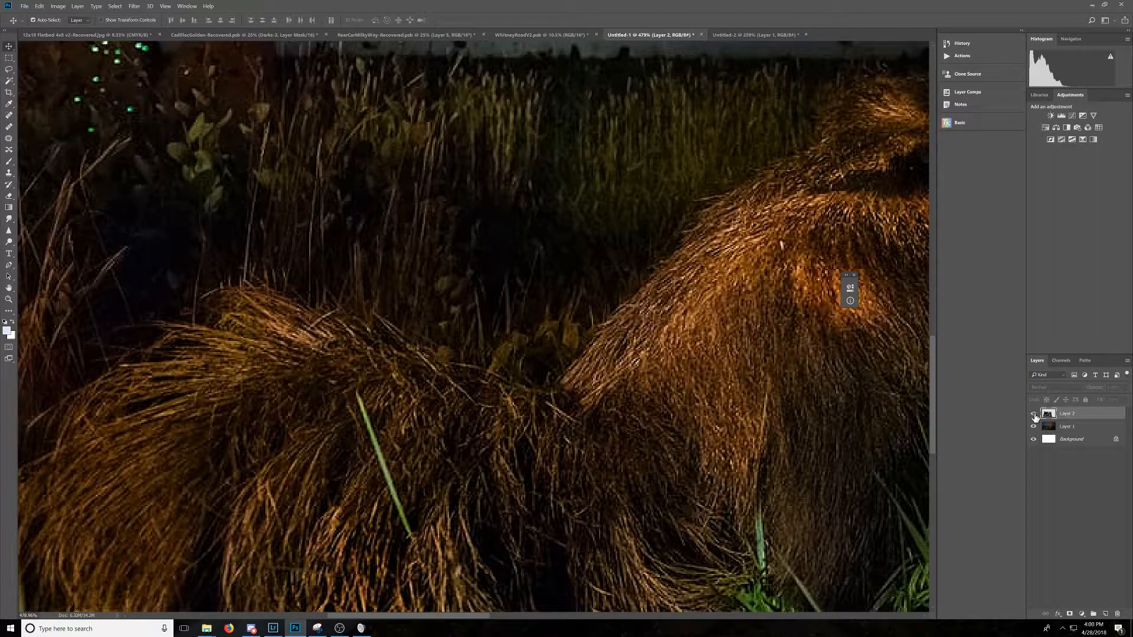
left_click(1035, 417)
left_click(1034, 415)
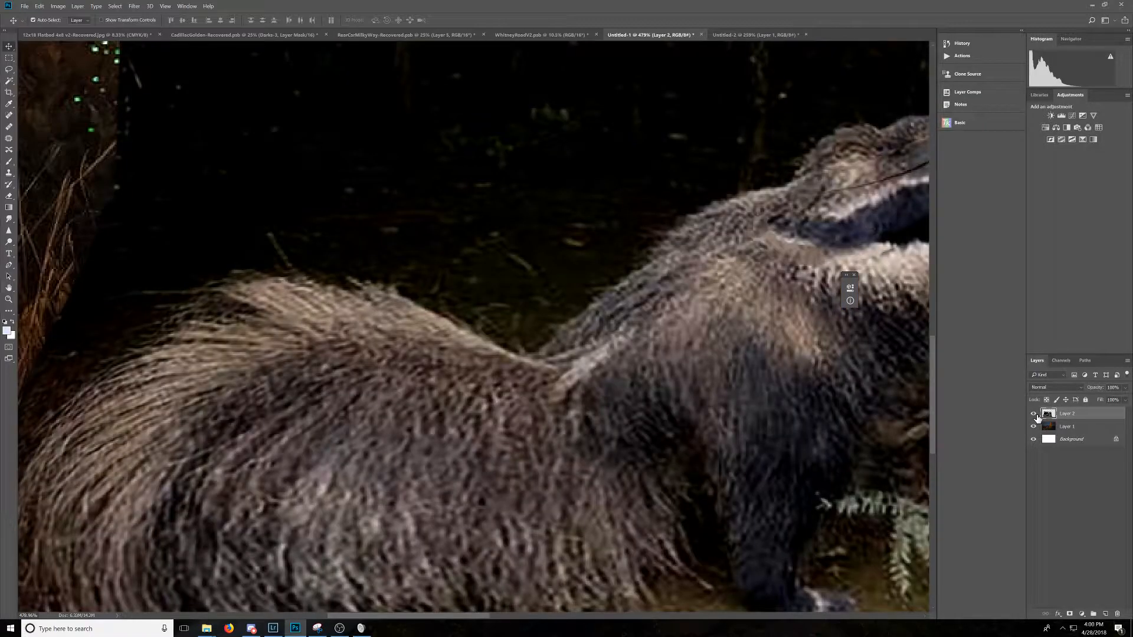
left_click(1034, 414)
left_click(1034, 415)
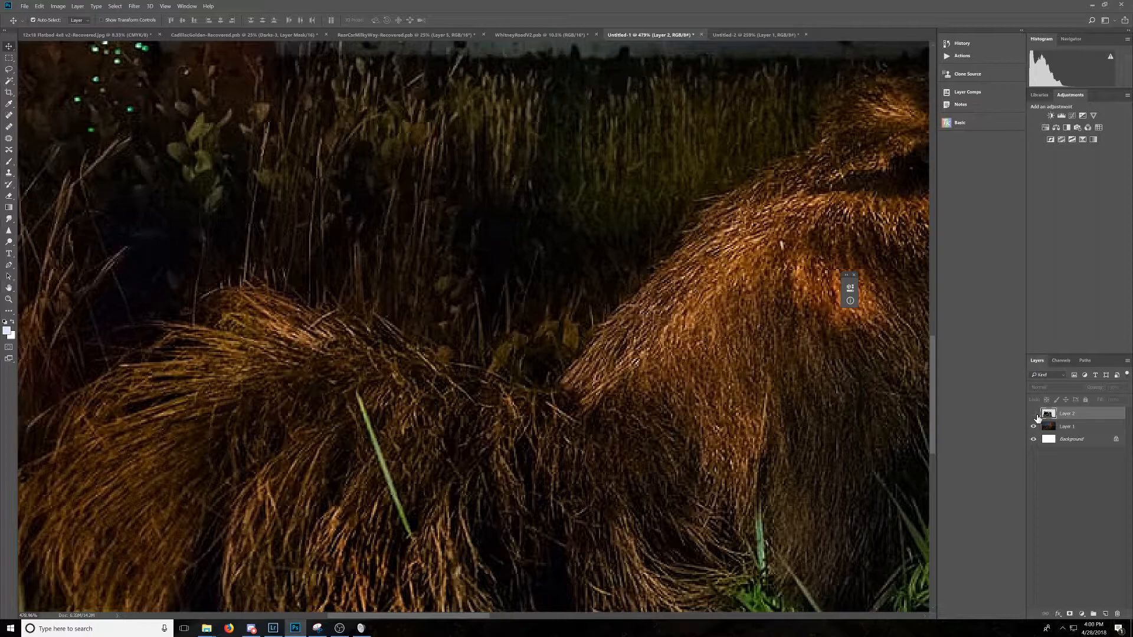
left_click(1034, 415)
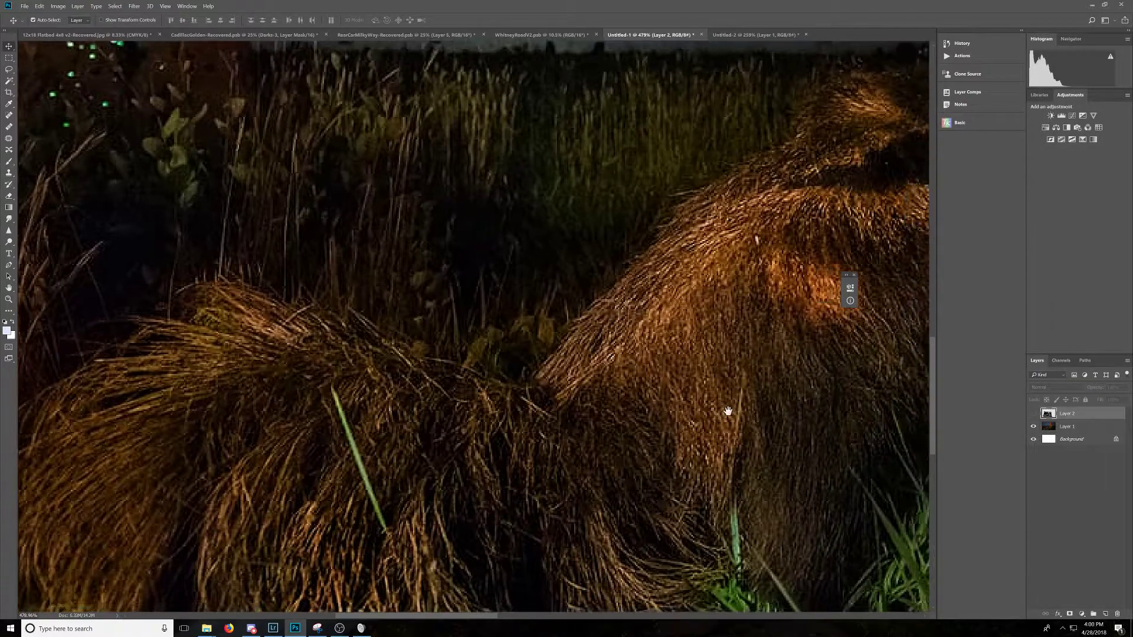
Pan to the anteater's head and foreleg, show Layer 2 again and select its Opacity control
mouse_move(726, 515)
left_mouse_down()
mouse_move(432, 396)
mouse_move(485, 395)
left_mouse_up()
left_click(1034, 414)
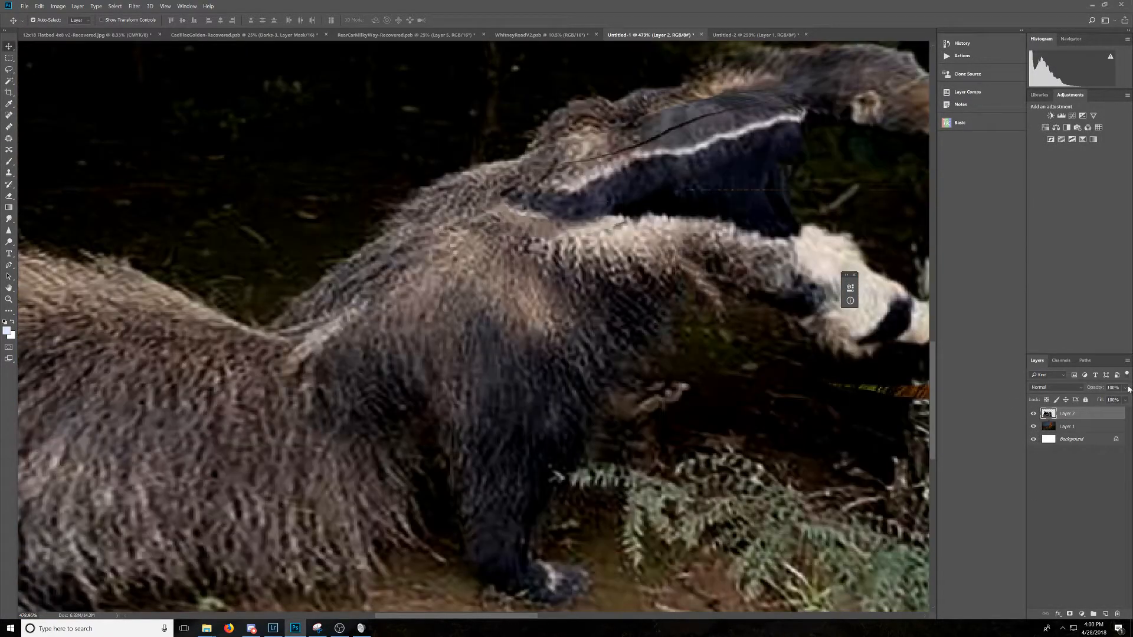
left_click(1128, 388)
Lower Layer 2's opacity, nudge the stuffed anteater into alignment, then restore full opacity
left_click_drag(1086, 401, 1115, 404)
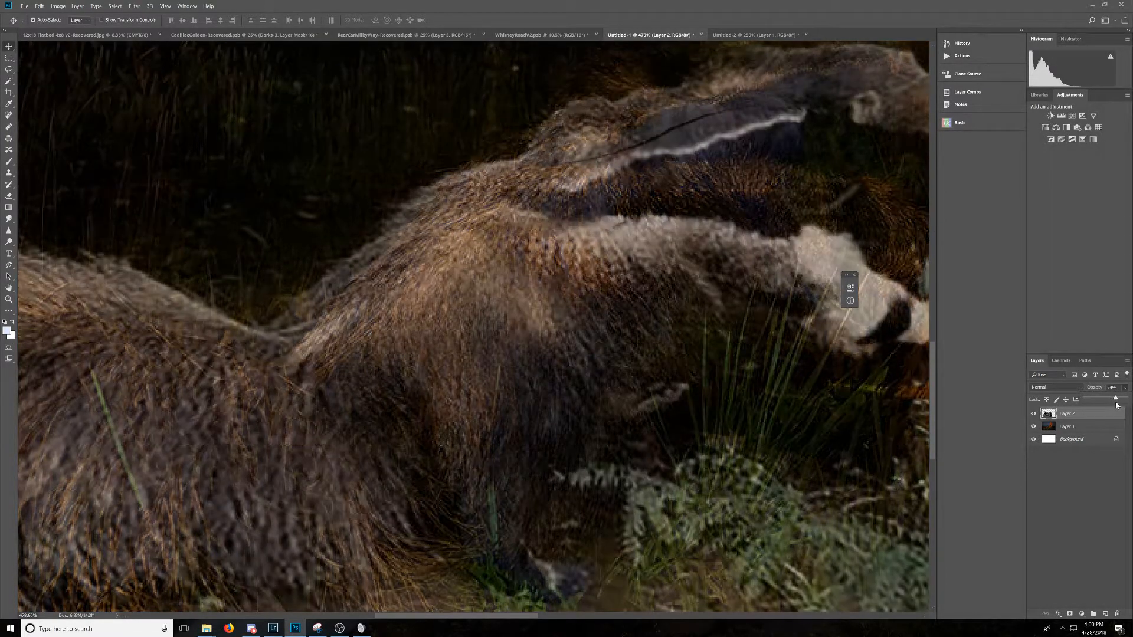
left_click_drag(486, 267, 501, 276)
left_click(1128, 387)
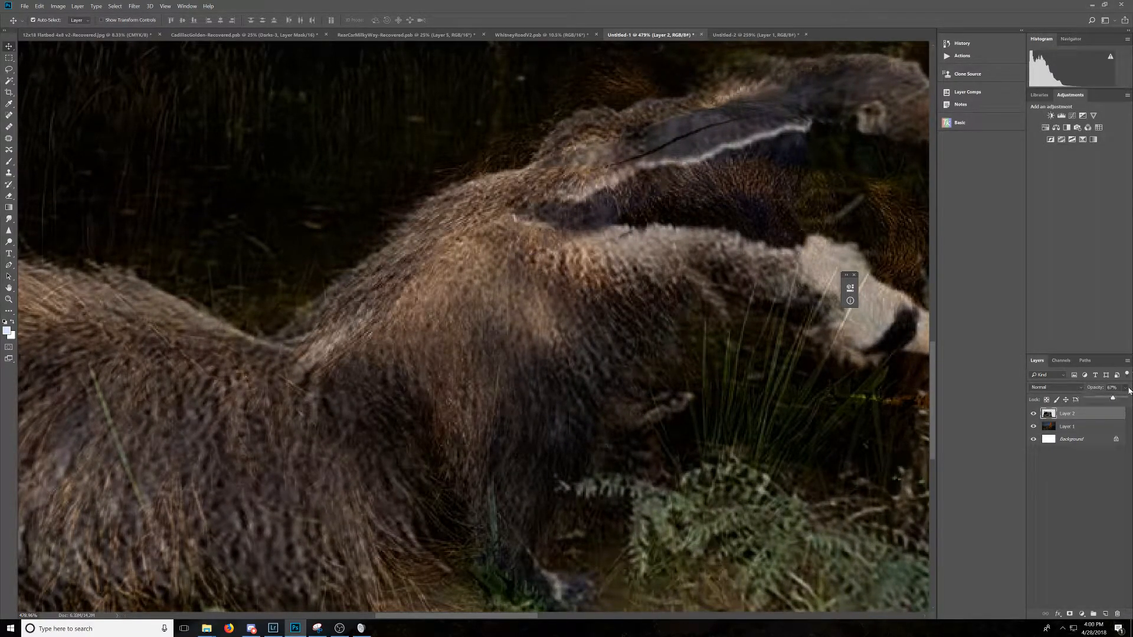
left_click(1116, 401)
Alternate hiding Layer 2 with small Move-tool nudges to refine alignment, ending with it hidden
left_click(1034, 414)
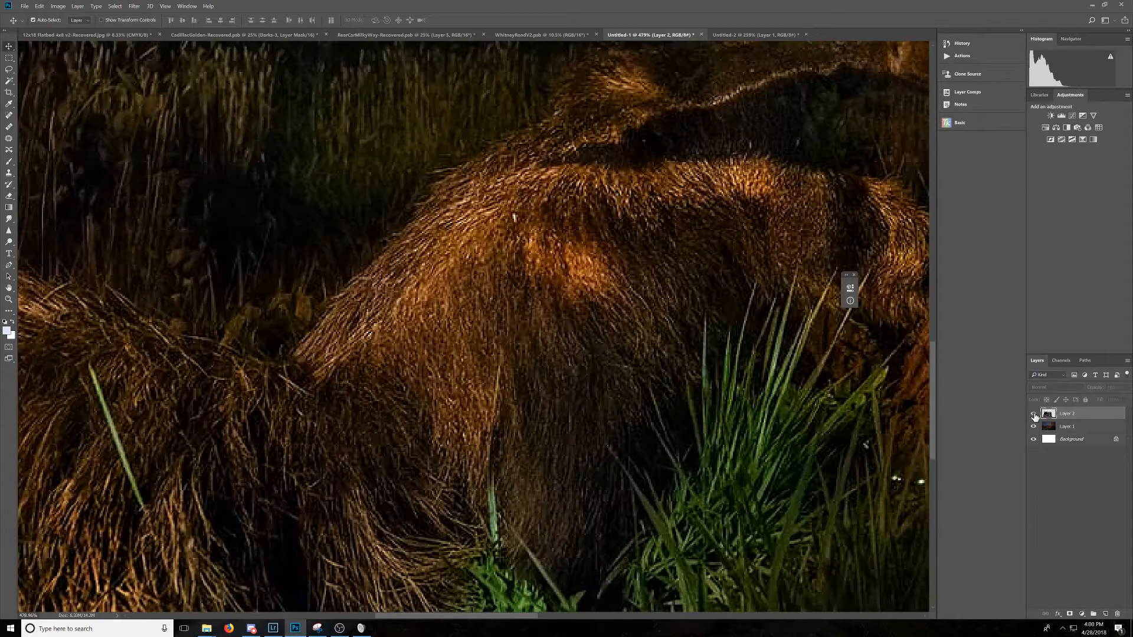
left_click(1034, 415)
left_click(1032, 415)
left_click_drag(535, 350, 535, 345)
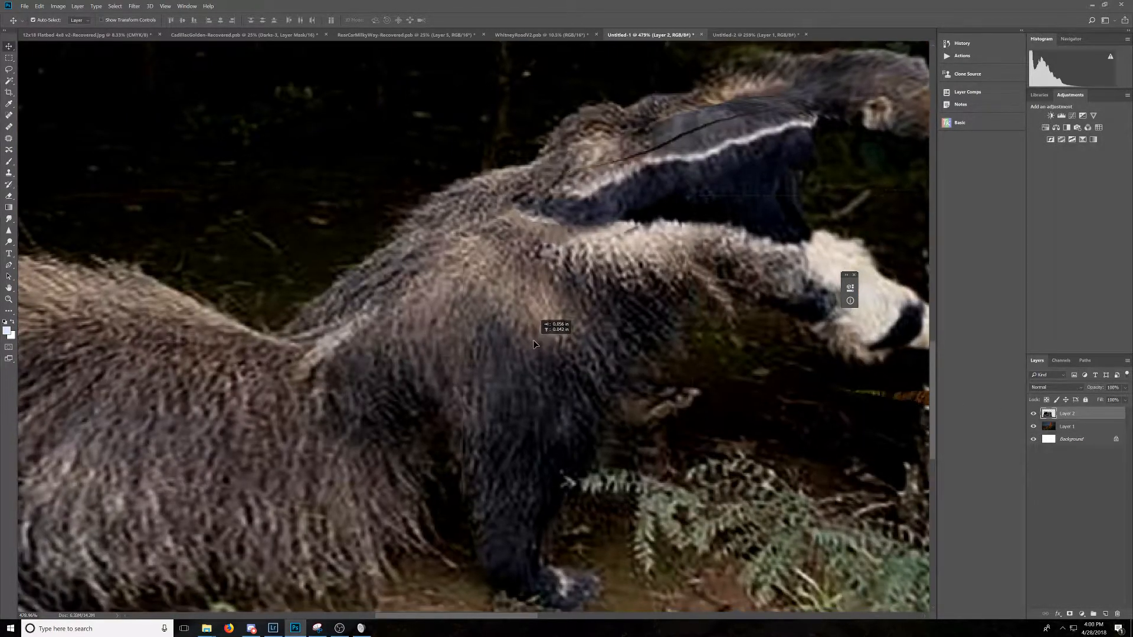
left_click(1034, 414)
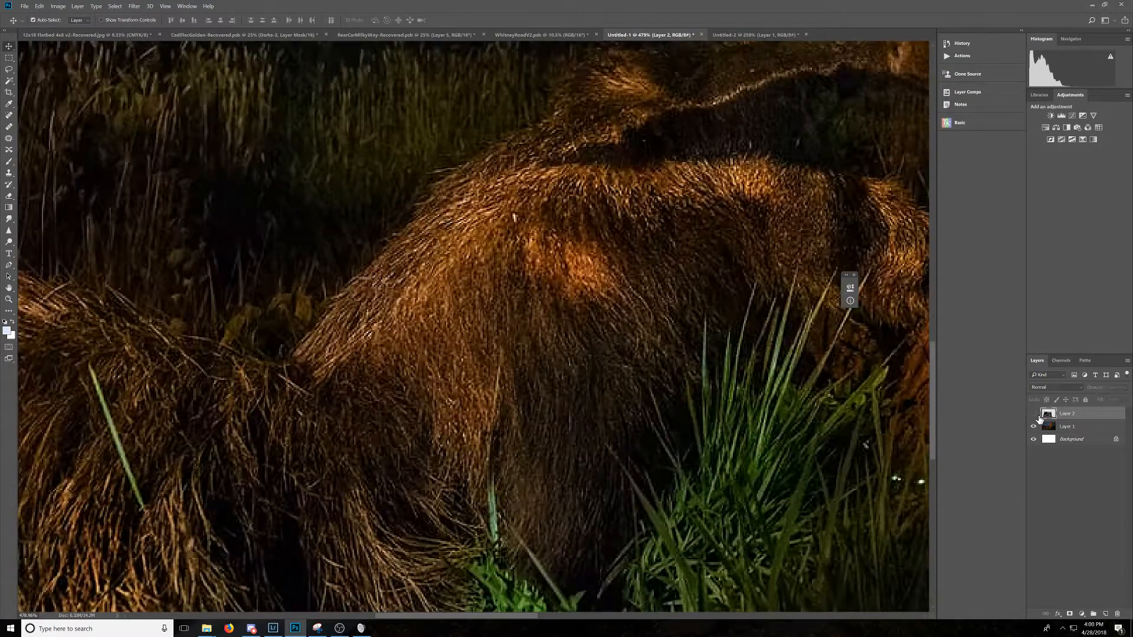
left_click(1033, 415)
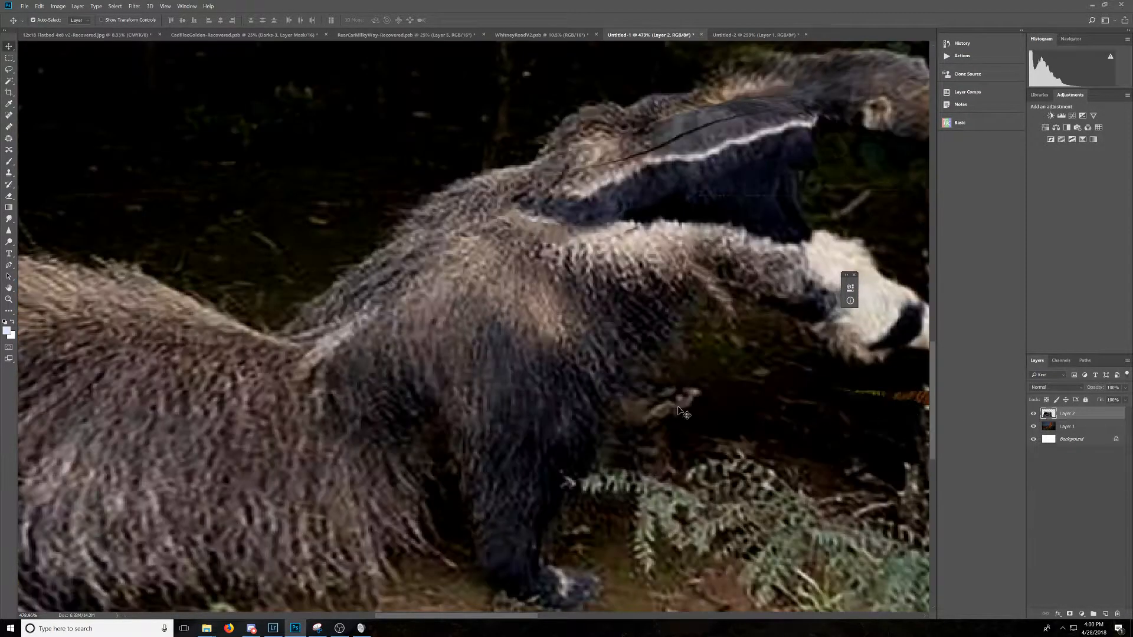
left_click_drag(554, 399, 555, 386)
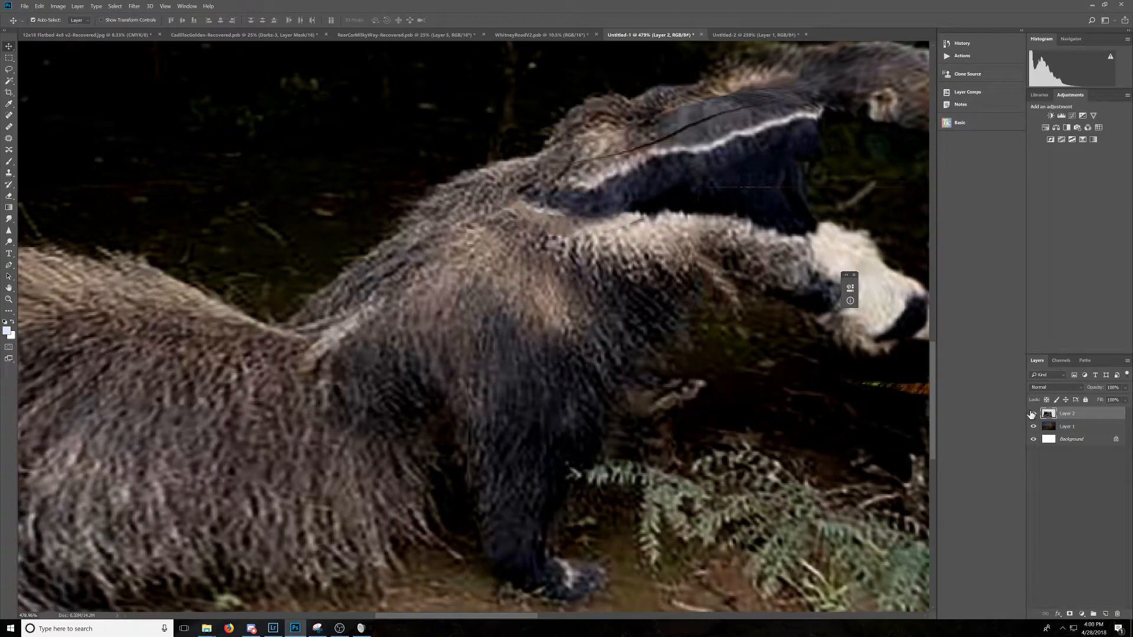
left_click(1033, 414)
left_click(1032, 415)
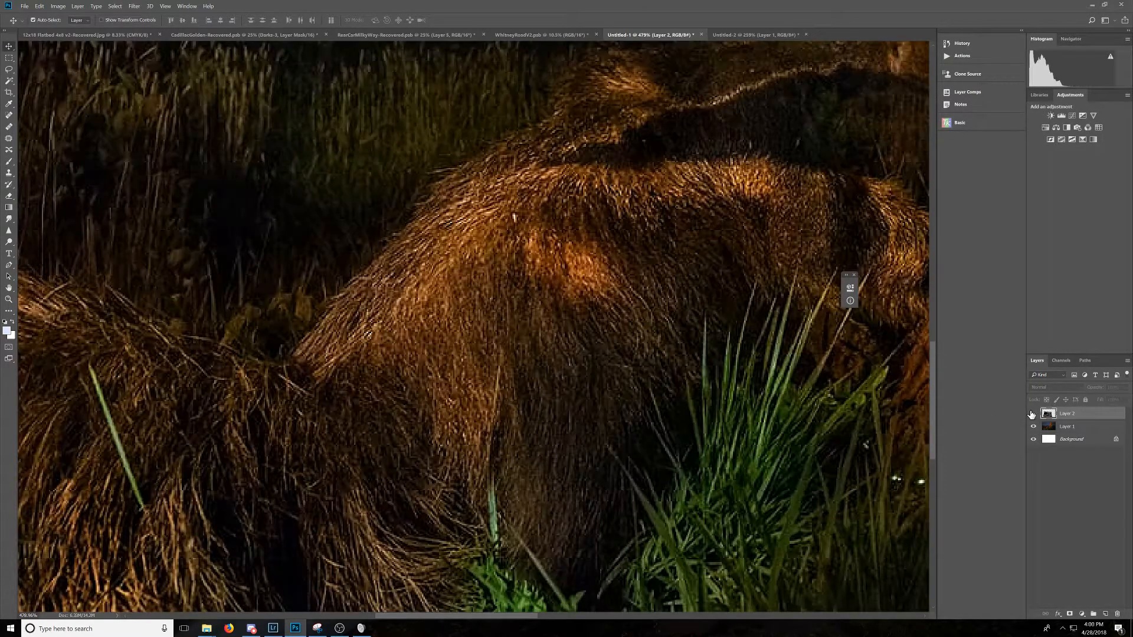
scroll(672, 398, "down", 2)
scroll(673, 397, "down", 2)
scroll(607, 392, "down", 2)
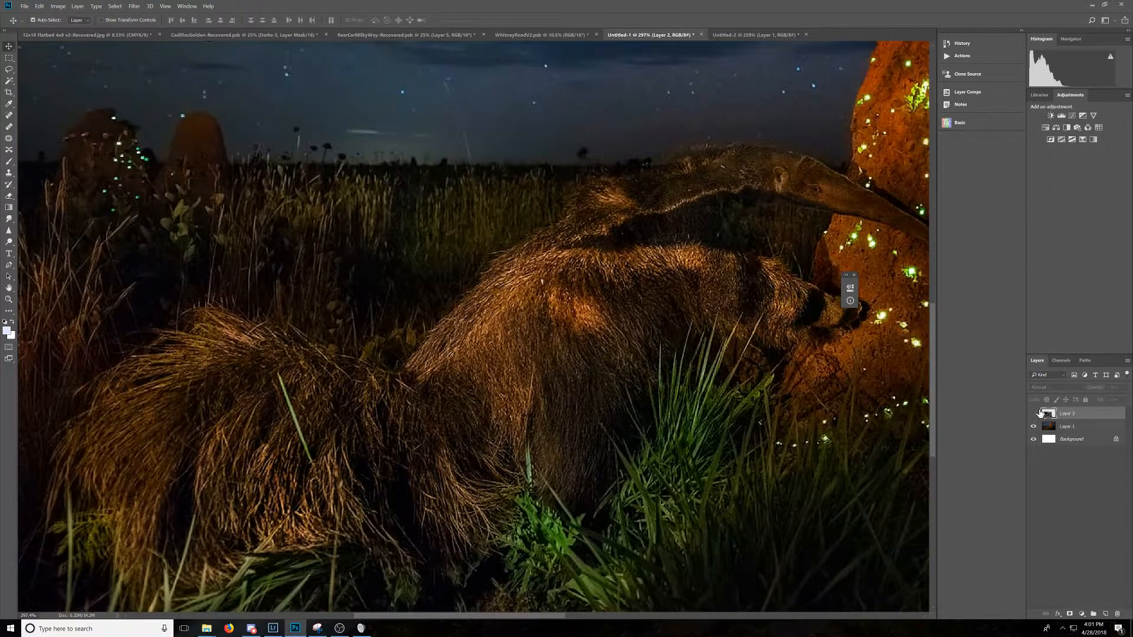
Show the stuffed-anteater layer over the full night scene, hide it once, and show it again
left_click(1034, 415)
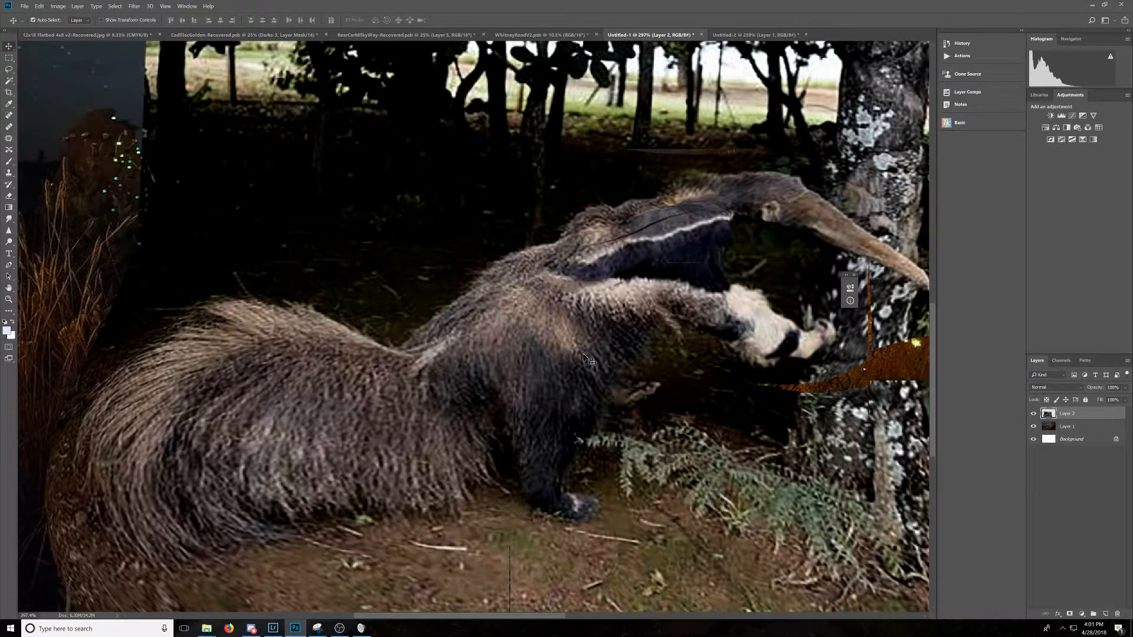
left_click(1035, 414)
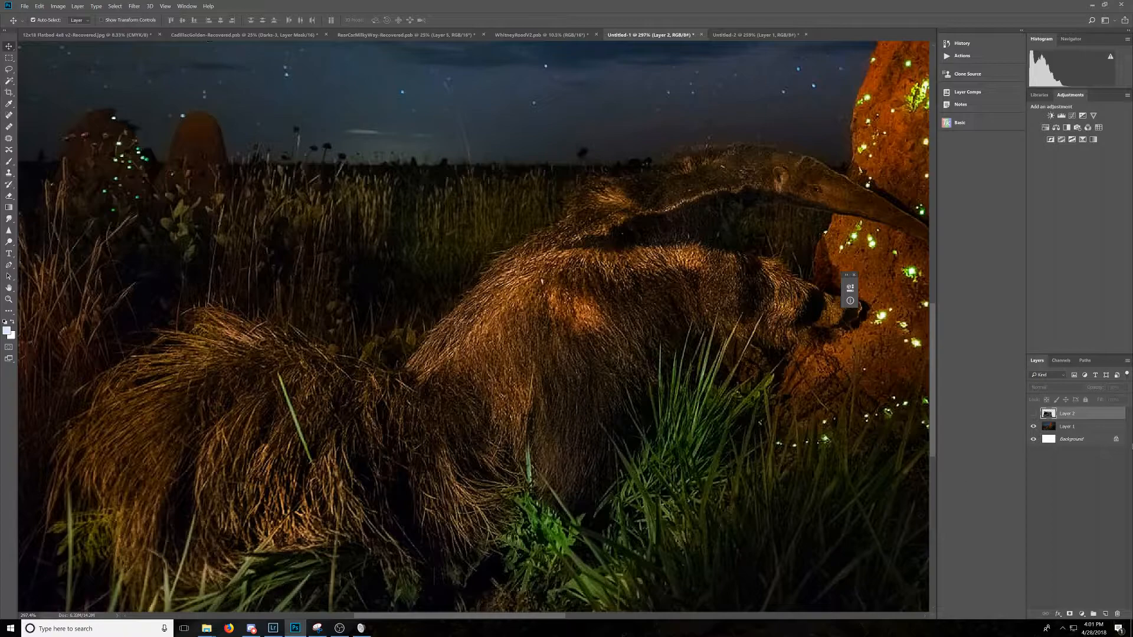
left_click(1033, 413)
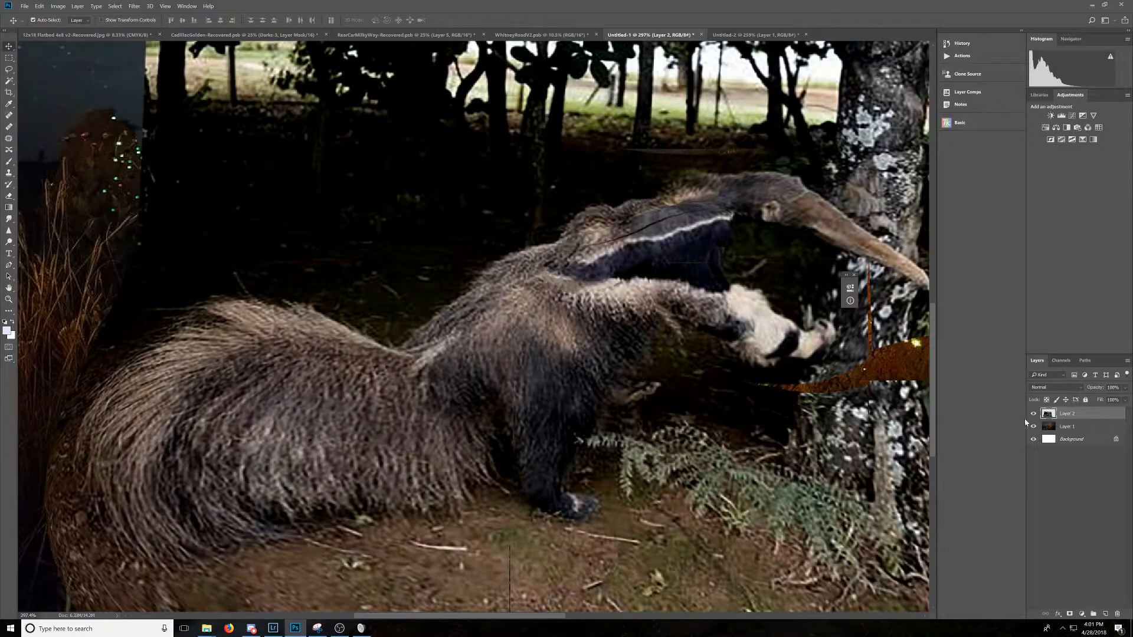
Make Layer 2 semi-transparent, move it onto the night anteater, then set opacity back to 100%
left_click_drag(1128, 388, 1102, 397)
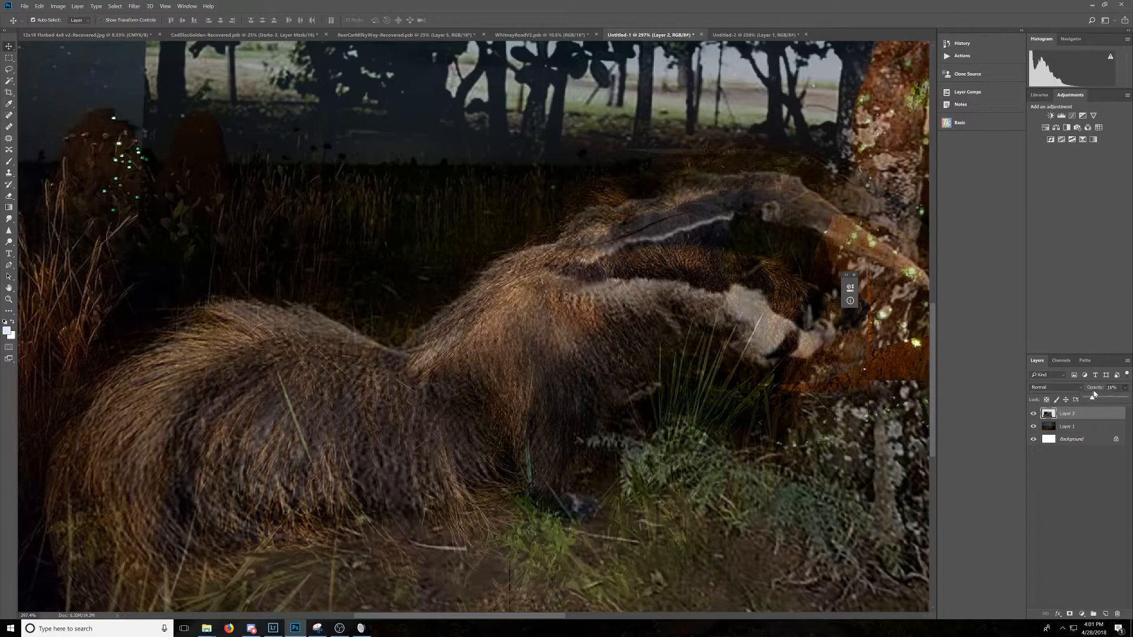
left_click_drag(1094, 392, 1099, 398)
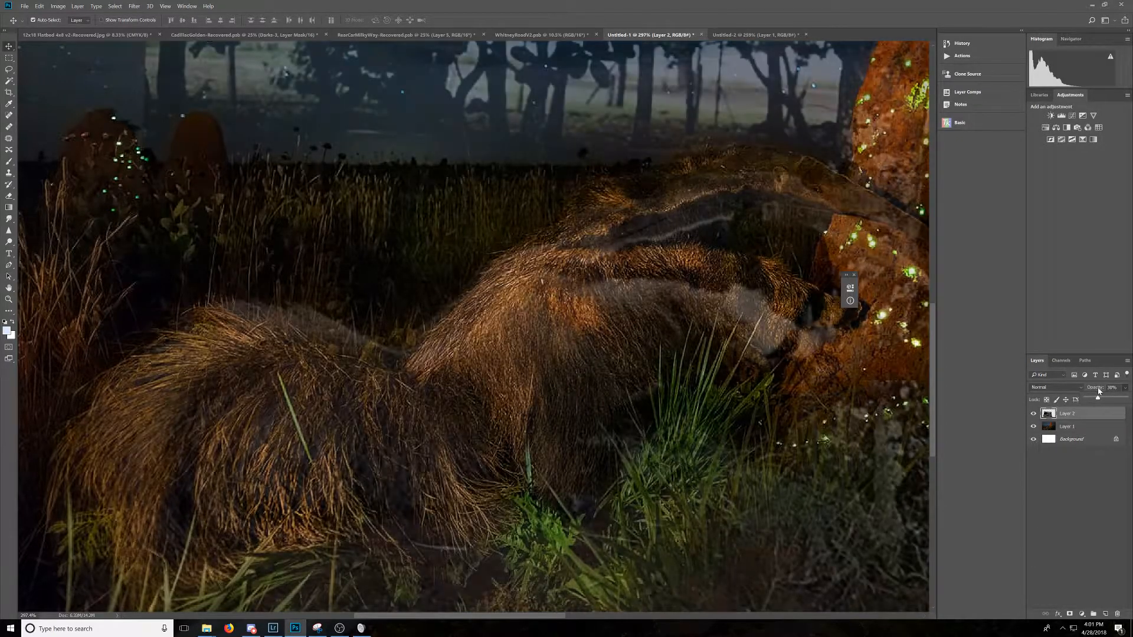
mouse_move(686, 255)
left_mouse_down()
mouse_move(670, 231)
mouse_move(658, 236)
left_mouse_up()
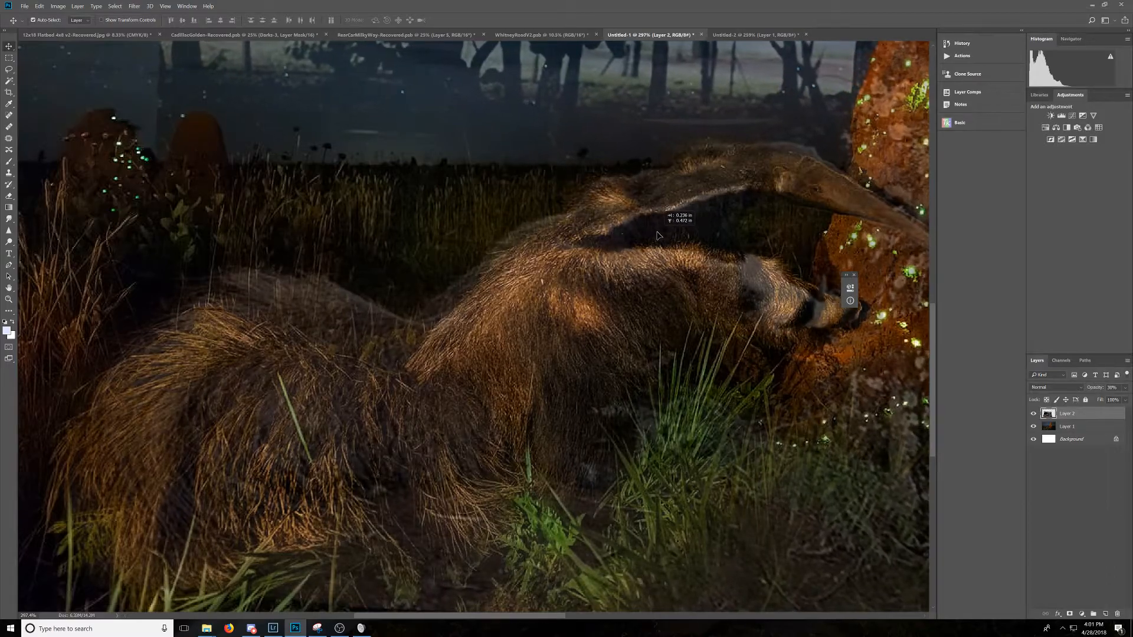
left_click(1126, 387)
key("ctrl+0")
scroll(686, 284, "up", 3)
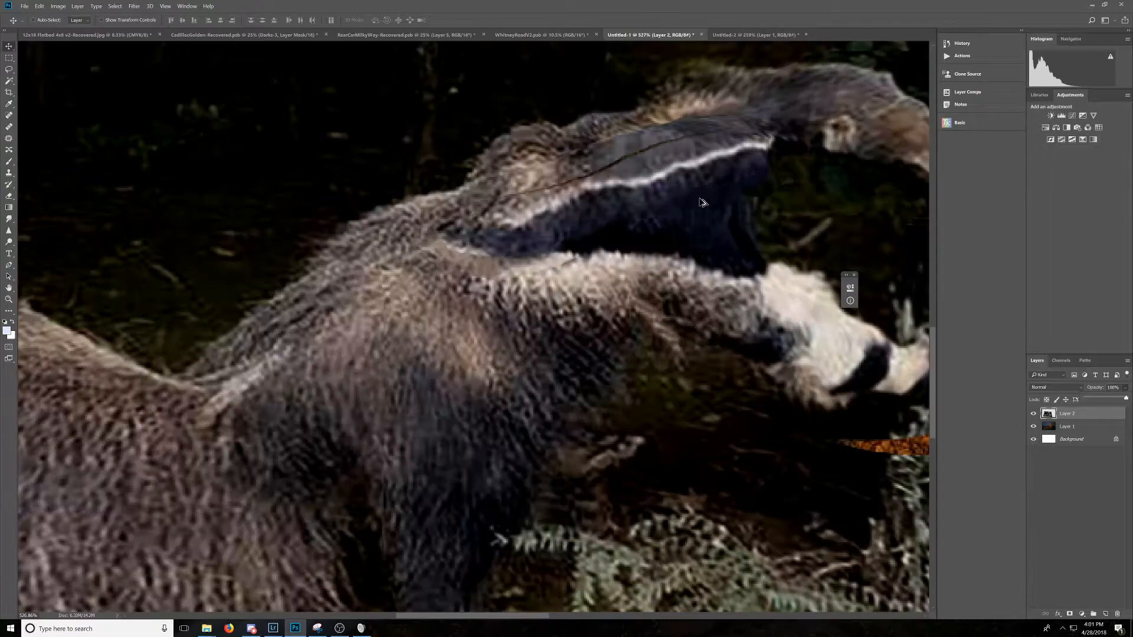
left_click_drag(589, 244, 544, 293)
scroll(544, 292, "down", 3)
scroll(544, 292, "down", 2)
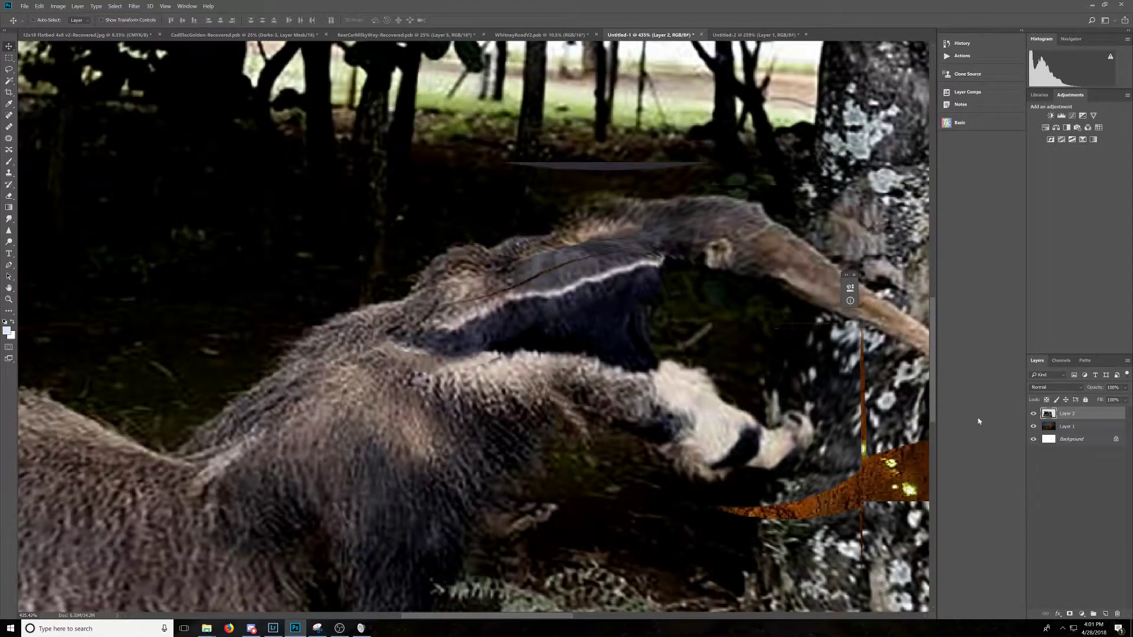
left_click(1032, 413)
left_click(1032, 413)
left_click(1033, 414)
left_click(1032, 414)
left_click(1035, 413)
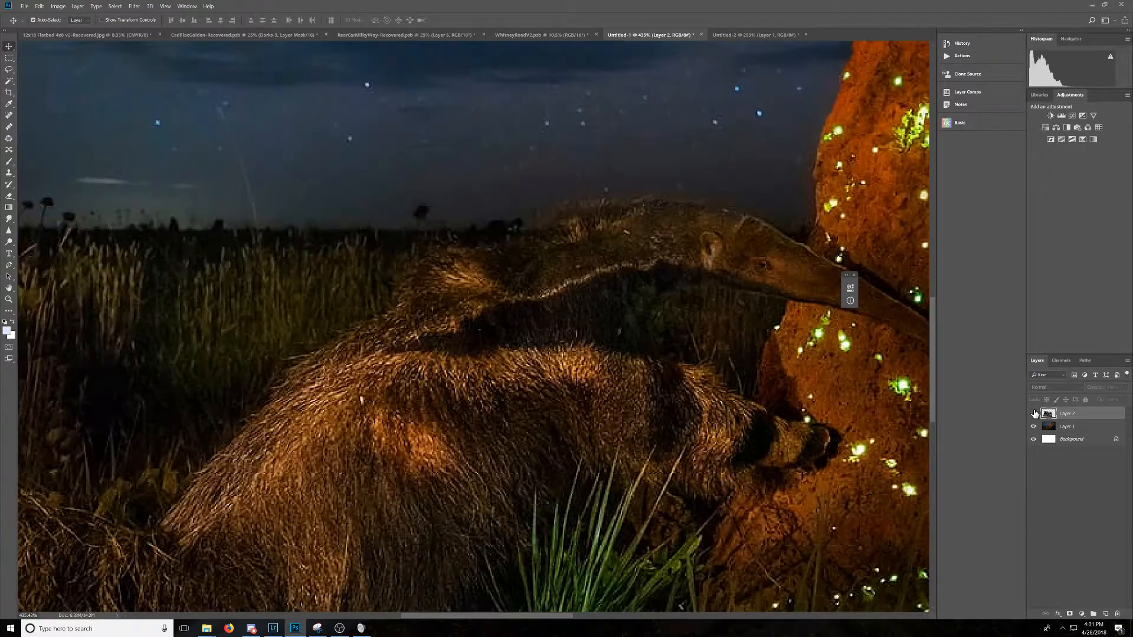
left_click(1034, 413)
left_click(1034, 414)
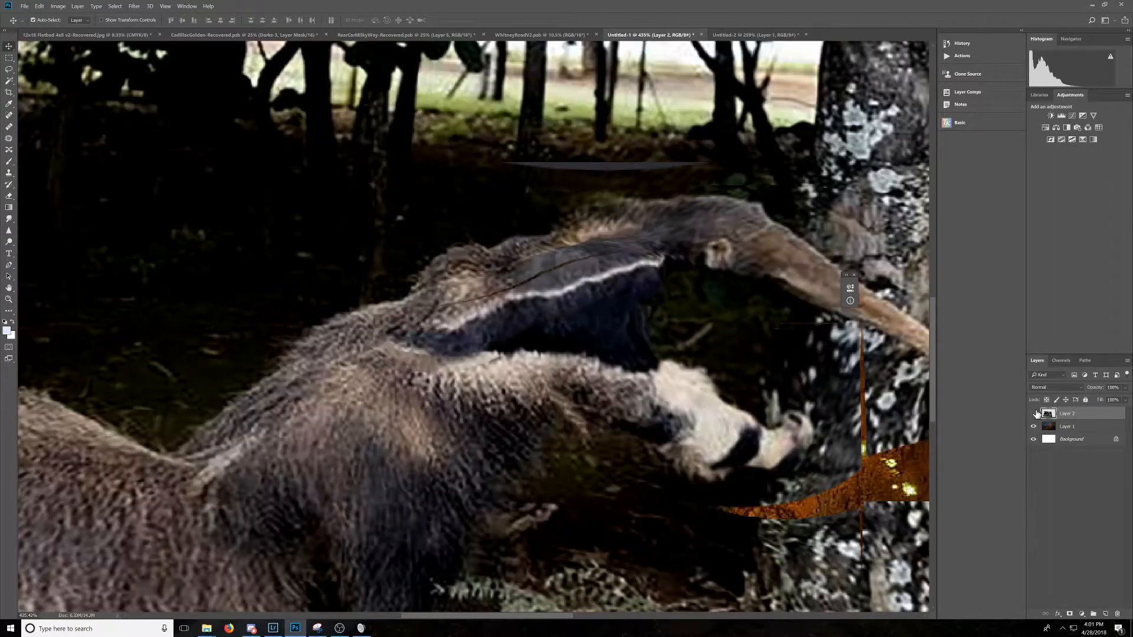
left_click(1034, 413)
left_click(1035, 413)
Cycle Layer 2's blend mode through Multiply to Color Dodge and nudge it so the white stripe aligns
left_click(1054, 387)
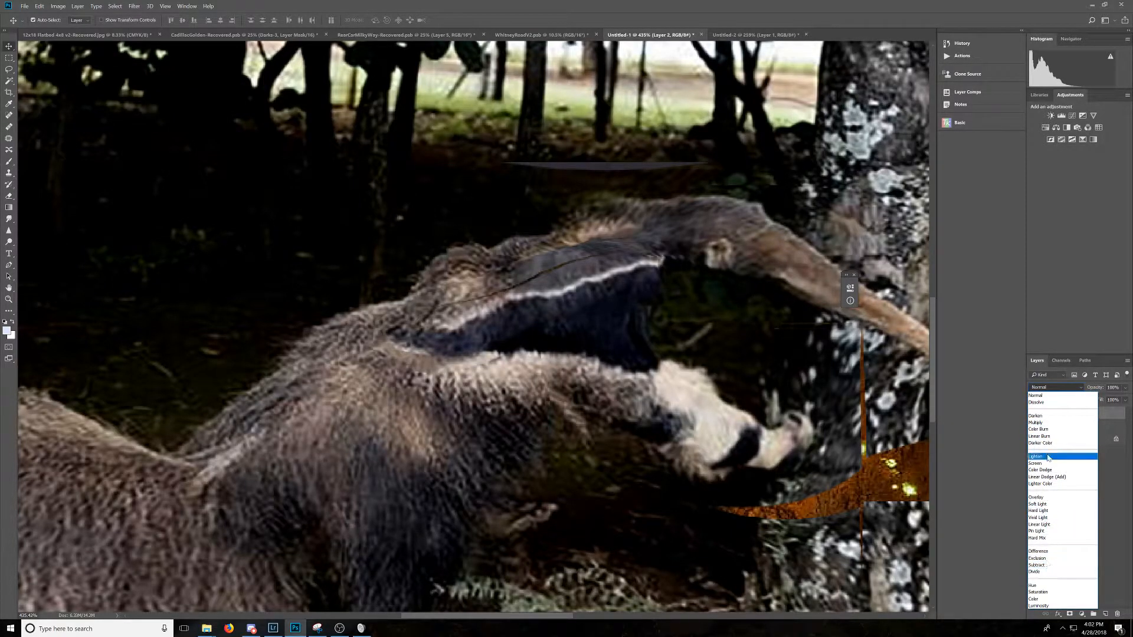
left_click(1043, 424)
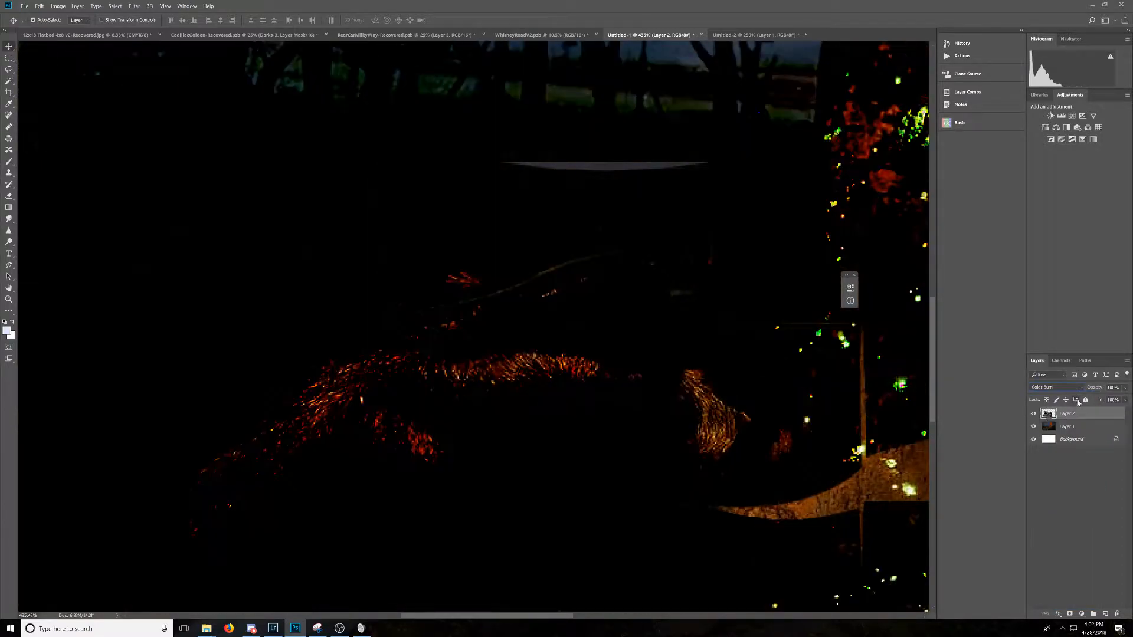
key("shift+plus")
key("shift+plus")
key("shift+plus")
key("shift+plus")
key("shift+plus")
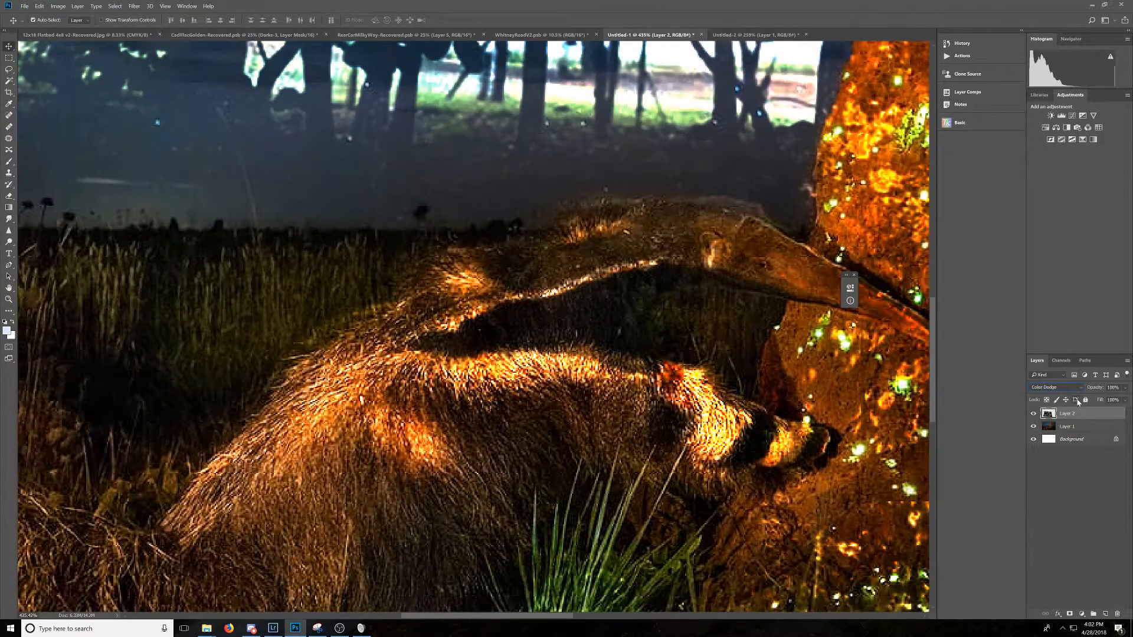
key("shift+plus")
key("shift+plus")
key("shift+plus")
key("shift+plus")
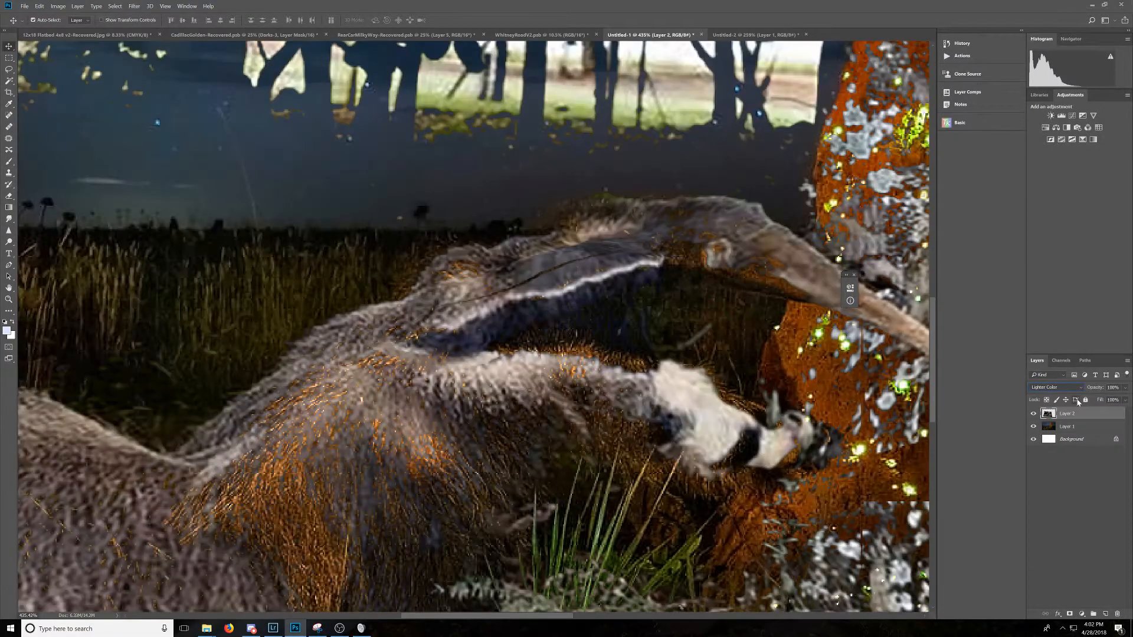
key("shift+plus")
key("shift+plus")
key("shift+plus")
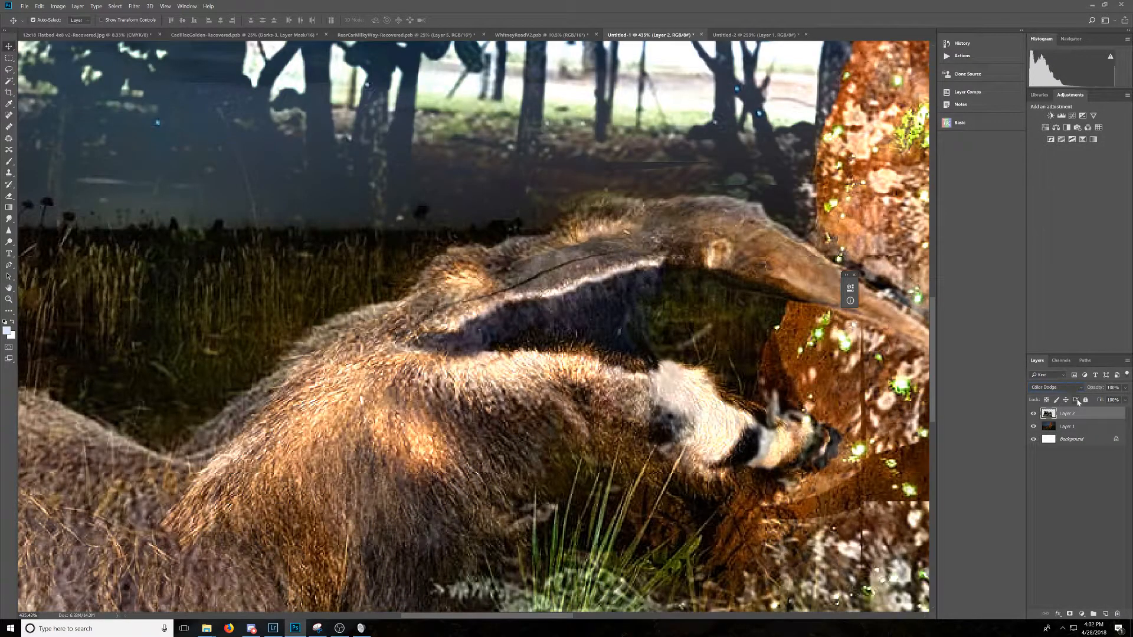
key("shift+minus")
mouse_move(558, 337)
left_mouse_down()
mouse_move(545, 355)
mouse_move(559, 337)
mouse_move(538, 332)
left_mouse_up()
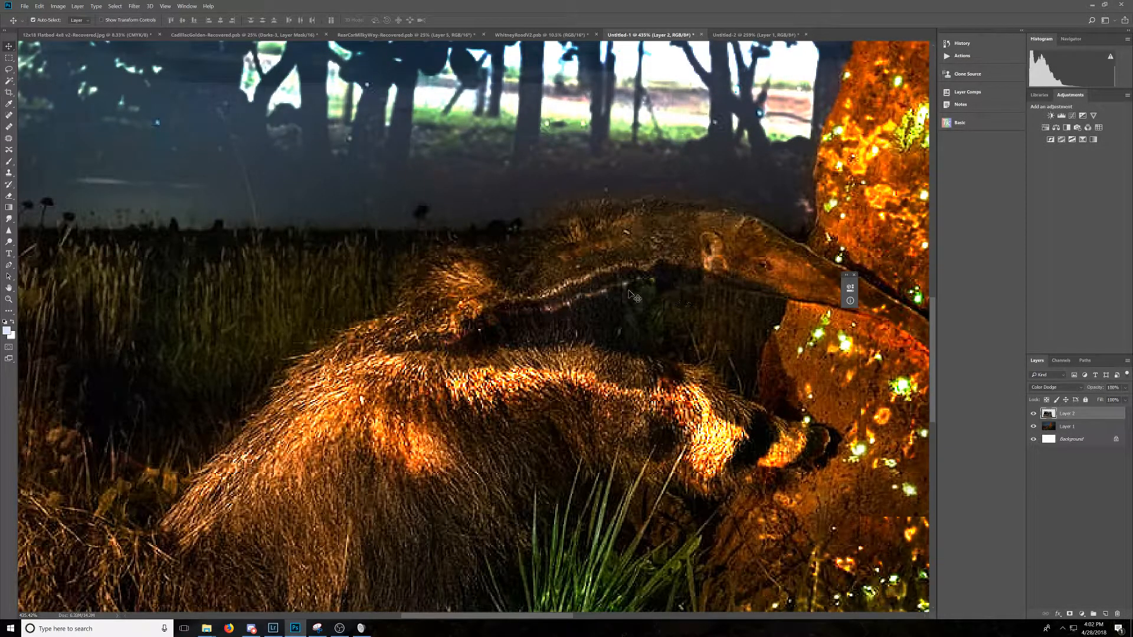
left_click_drag(599, 312, 595, 300)
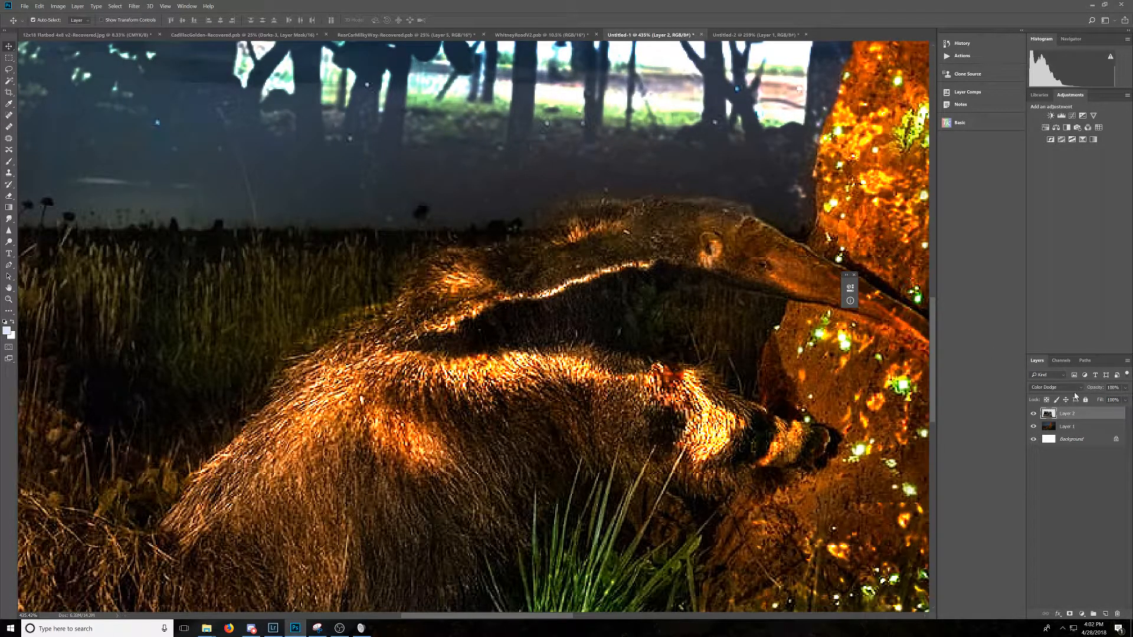
Return Layer 2 to Normal blending and flick it on and off against the night photo, leaving it visible
left_click(1053, 387)
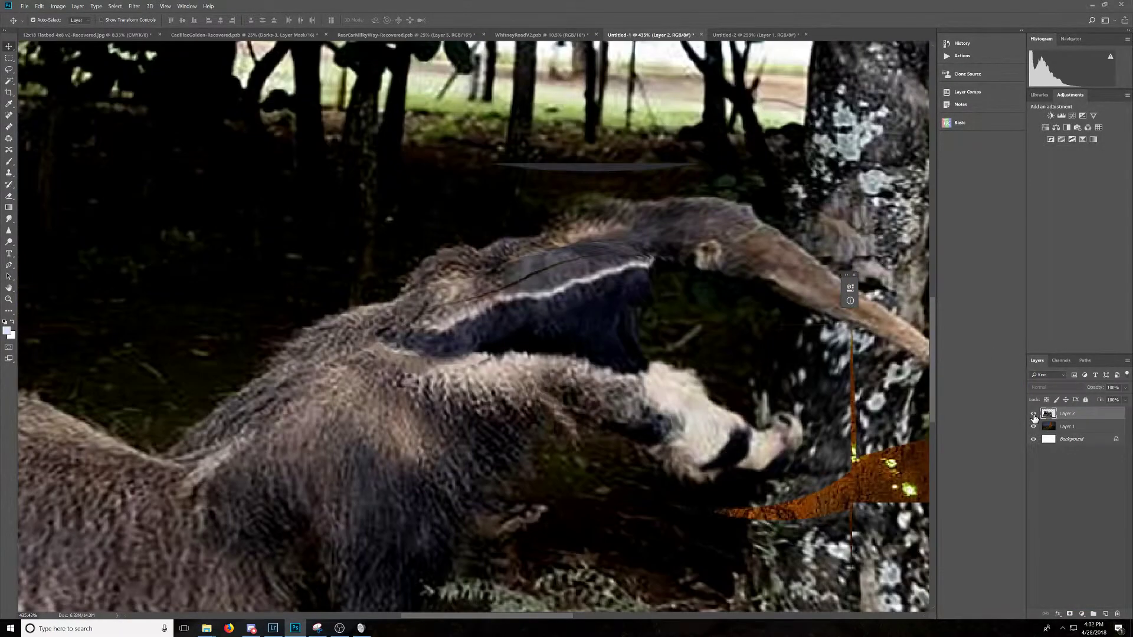
left_click(1035, 413)
left_click(1035, 417)
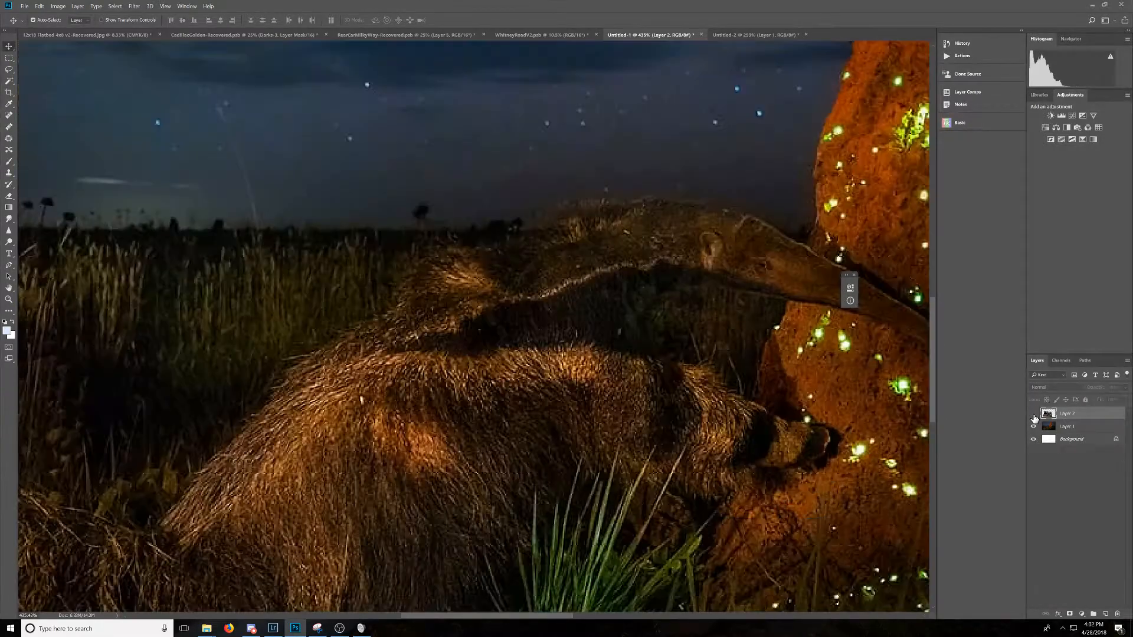
left_click(1034, 416)
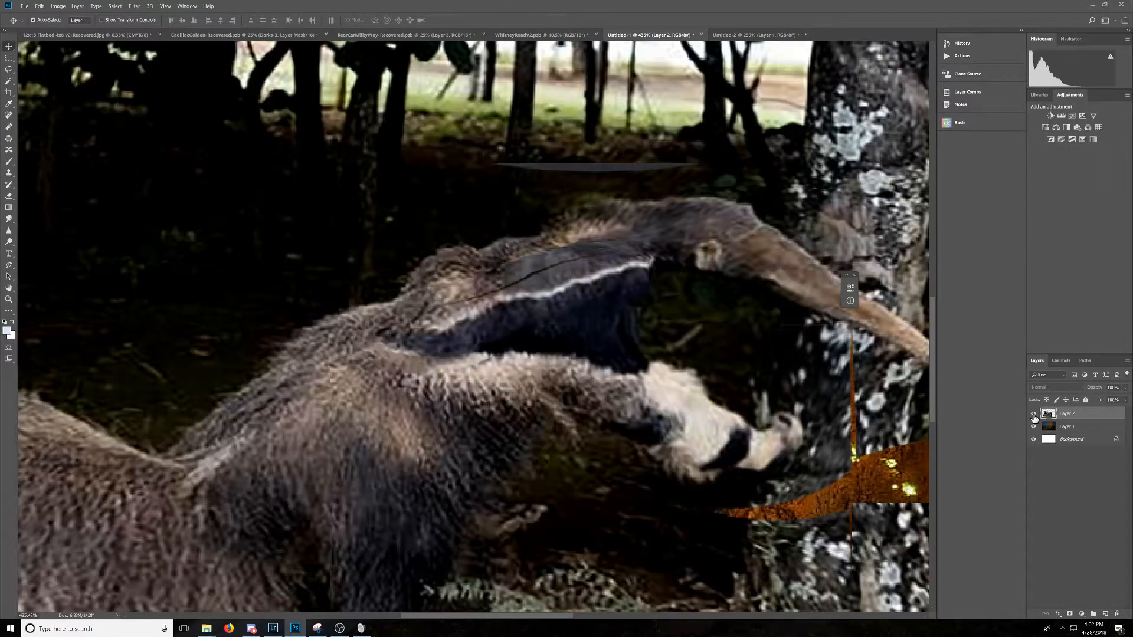
left_click(1034, 418)
left_click(1034, 418)
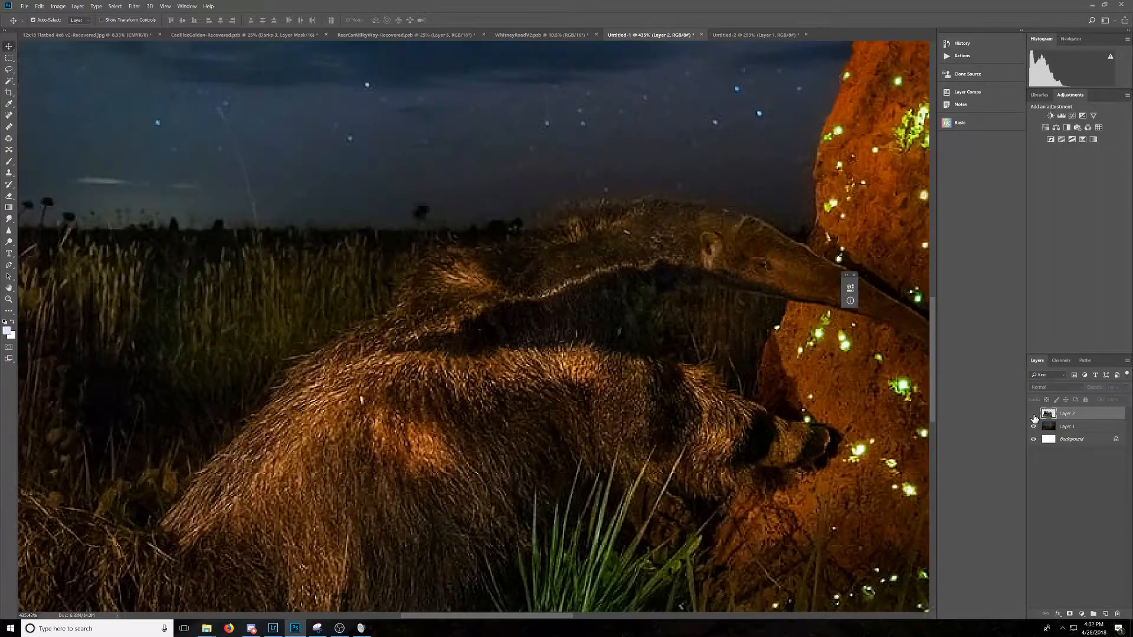
left_click(1034, 418)
left_click(1034, 418)
left_click(1034, 417)
left_click(1034, 418)
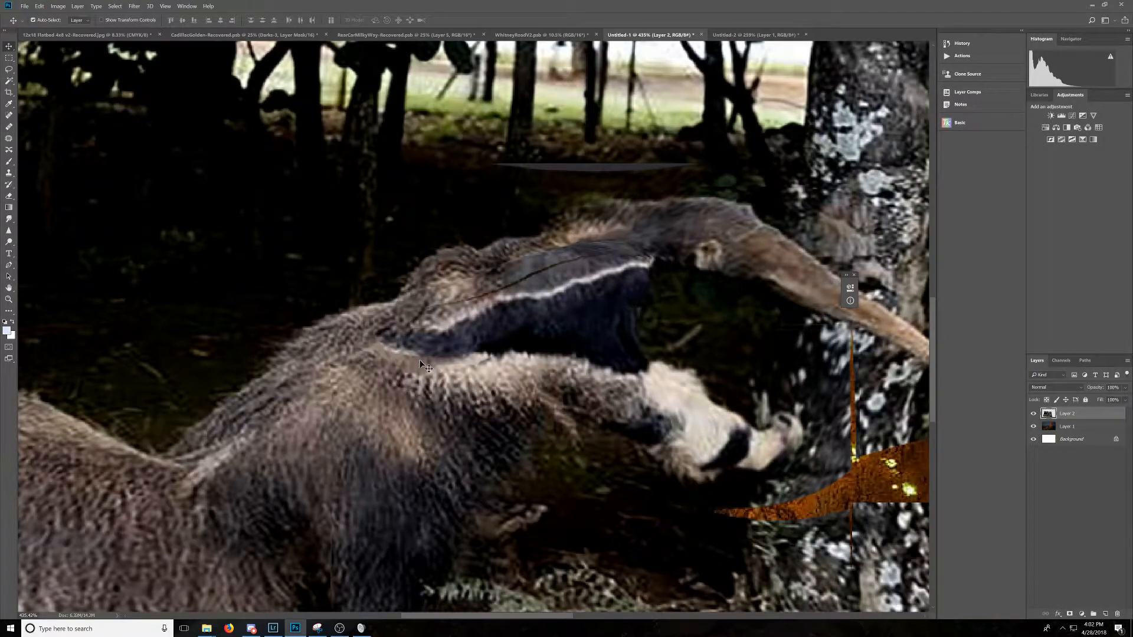
left_click(1033, 415)
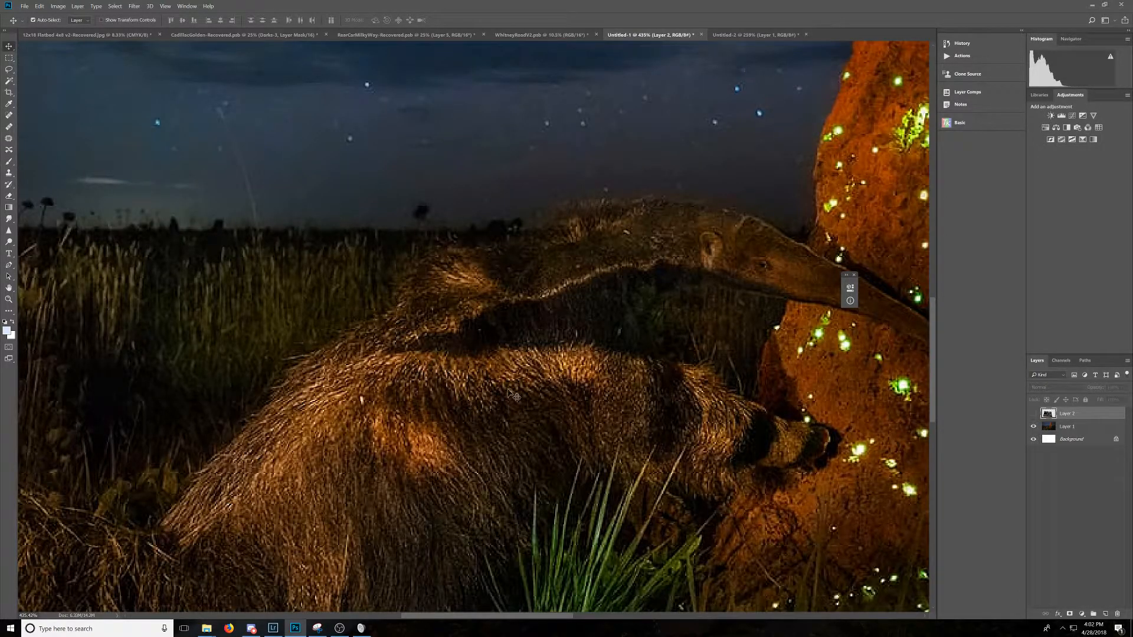
left_click(1034, 415)
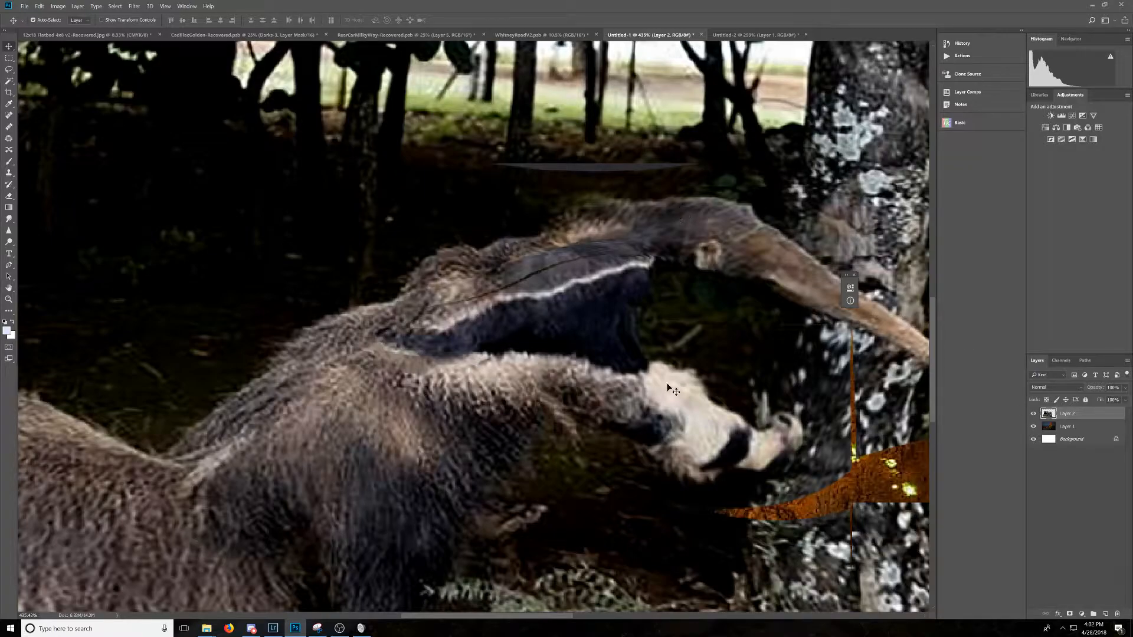
scroll(664, 392, "down", 2)
scroll(671, 432, "down", 1)
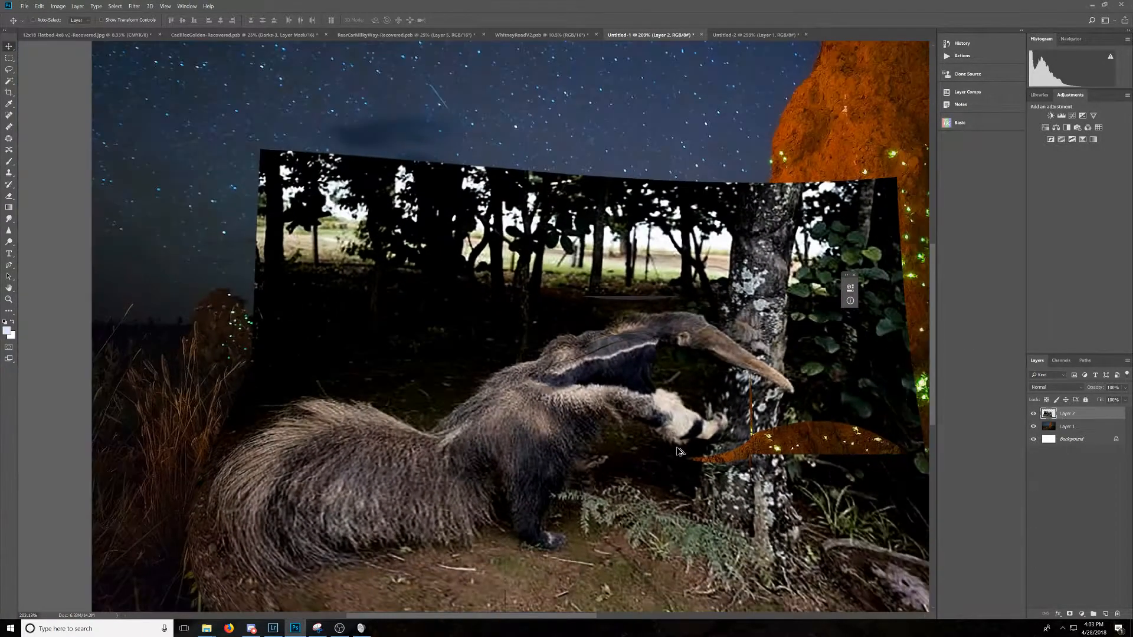
scroll(674, 438, "up", 2)
scroll(680, 454, "up", 1)
scroll(679, 454, "up", 1)
scroll(680, 454, "down", 3)
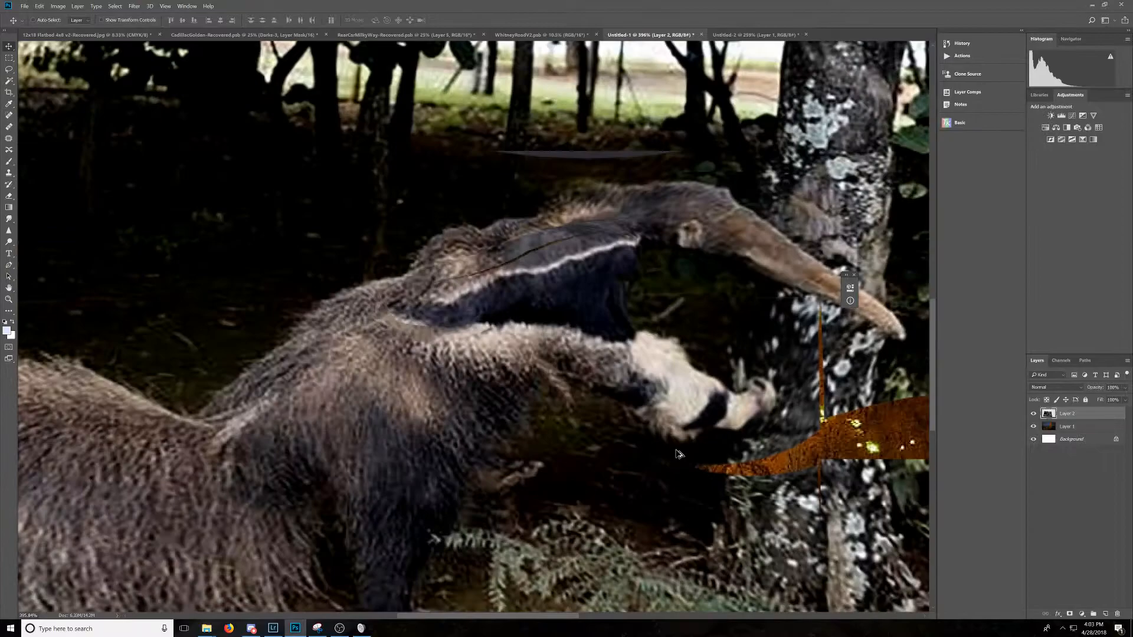
scroll(679, 455, "up", 1)
scroll(655, 425, "up", 1)
scroll(621, 389, "up", 1)
mouse_move(584, 355)
left_mouse_down()
mouse_move(568, 335)
mouse_move(698, 392)
mouse_move(550, 356)
left_mouse_up()
scroll(550, 356, "down", 1)
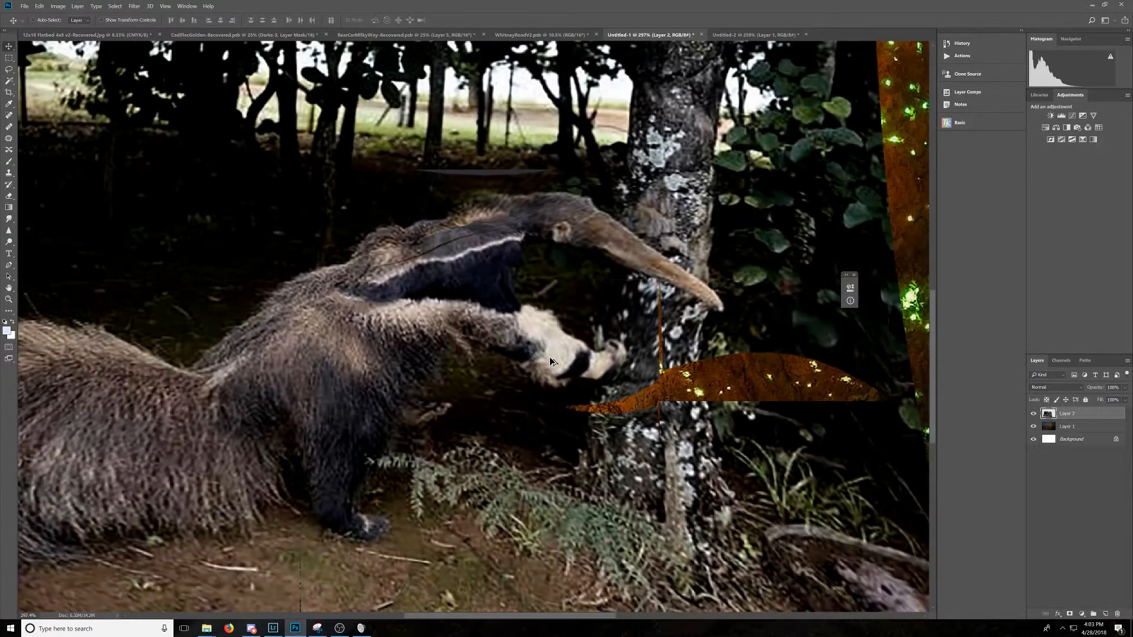
scroll(550, 356, "down", 1)
scroll(550, 356, "down", 1)
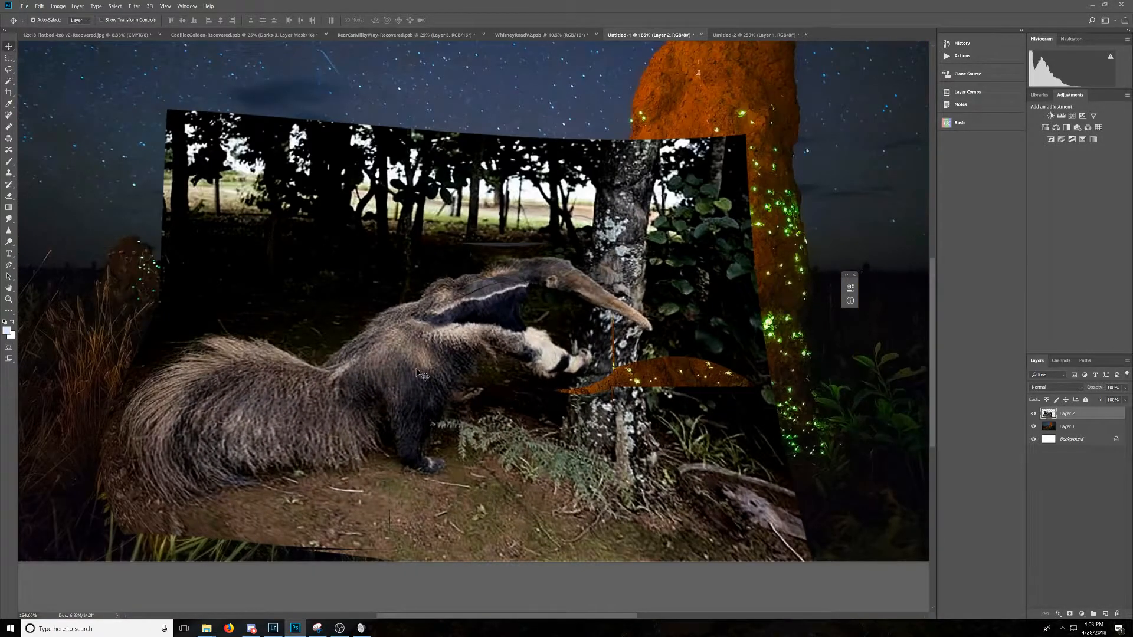
scroll(460, 381, "up", 1)
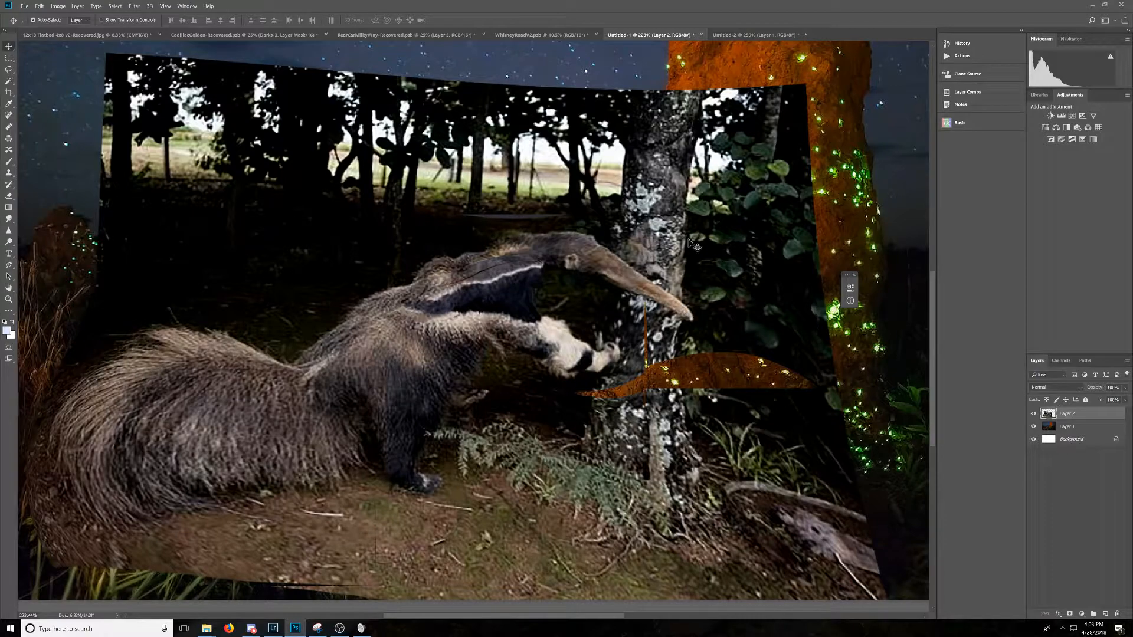
scroll(594, 376, "up", 2)
scroll(585, 357, "up", 1)
scroll(584, 359, "down", 2)
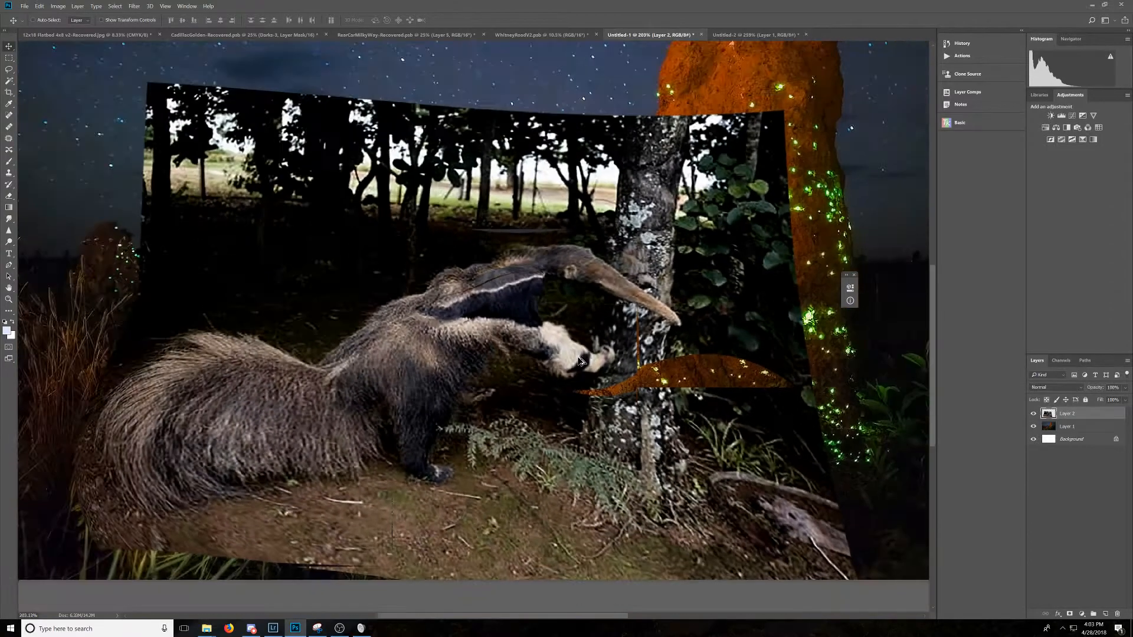
scroll(580, 365, "up", 1)
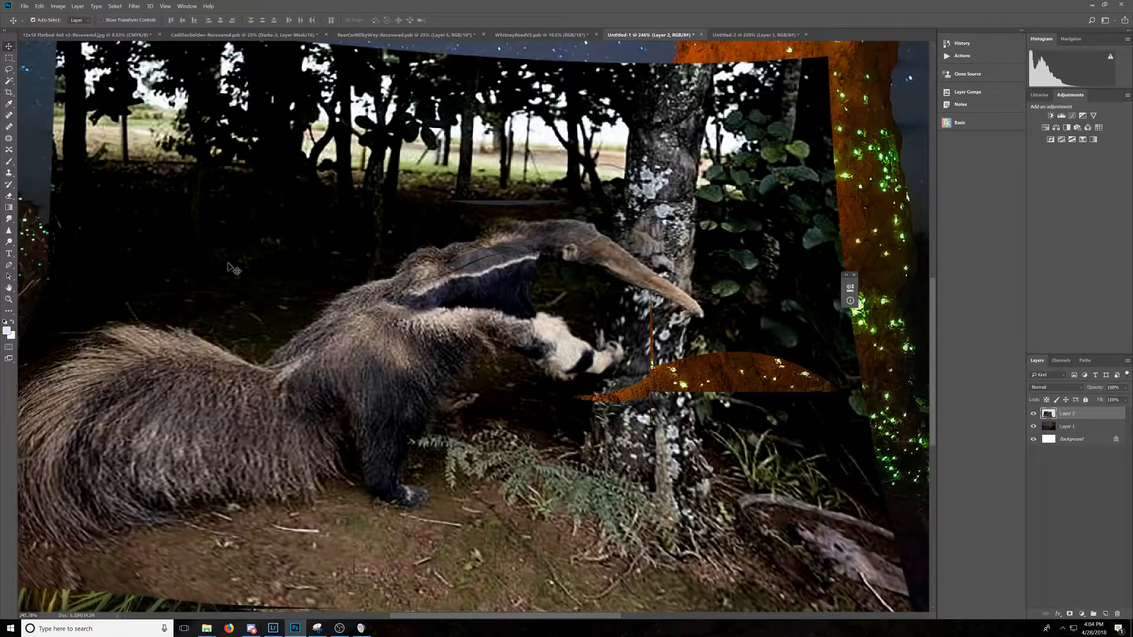
scroll(376, 297, "down", 2)
scroll(478, 373, "up", 1)
scroll(478, 403, "up", 1)
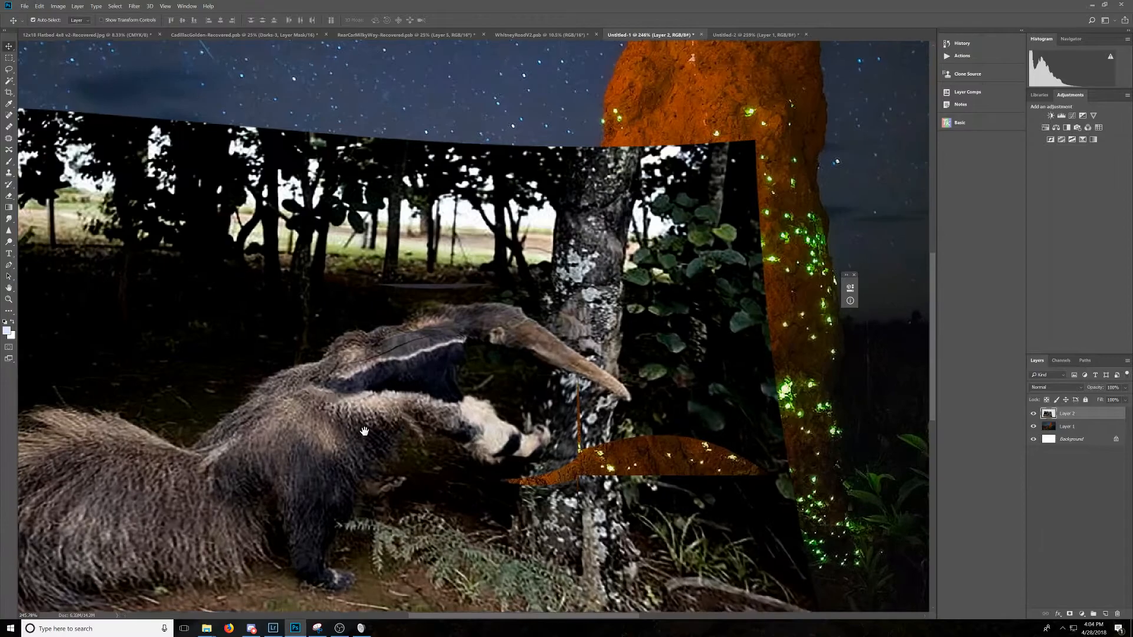
scroll(463, 407, "up", 2)
scroll(495, 357, "up", 1)
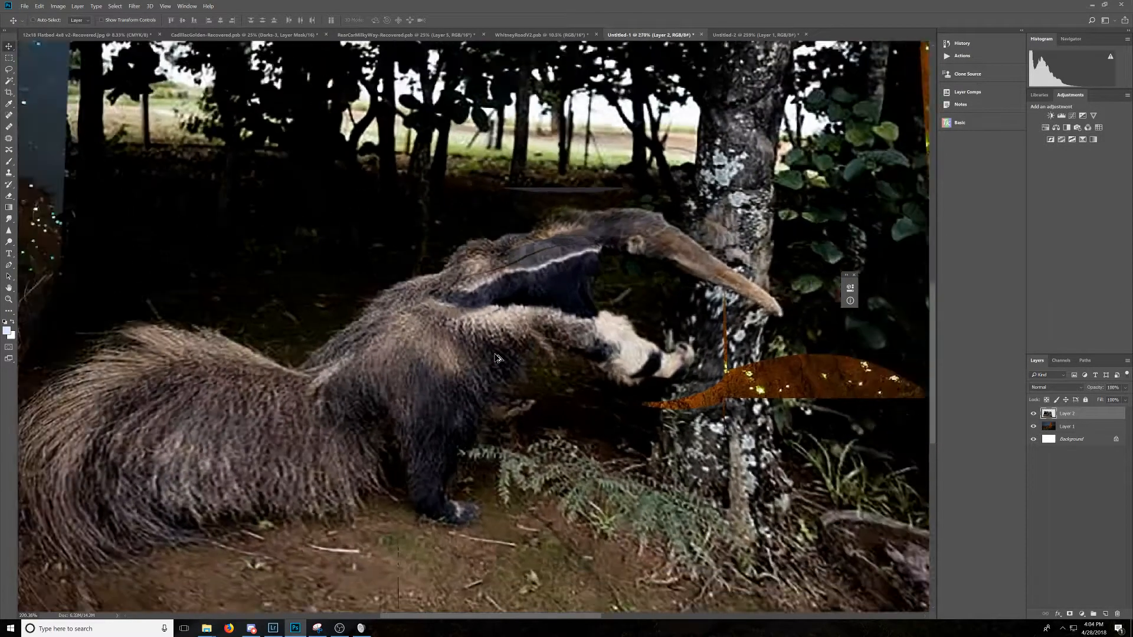
scroll(496, 357, "down", 2)
scroll(496, 357, "up", 2)
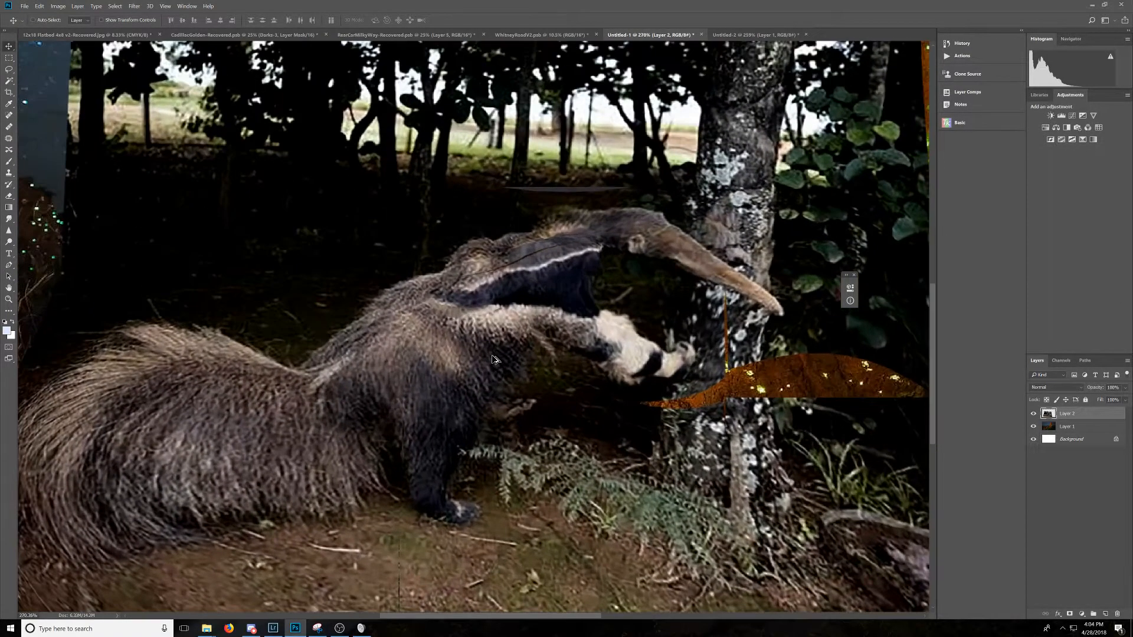
scroll(495, 357, "up", 1)
Pan across the anteater's tail to view the whole overlay composition
left_click_drag(495, 357, 567, 335)
scroll(567, 335, "down", 1)
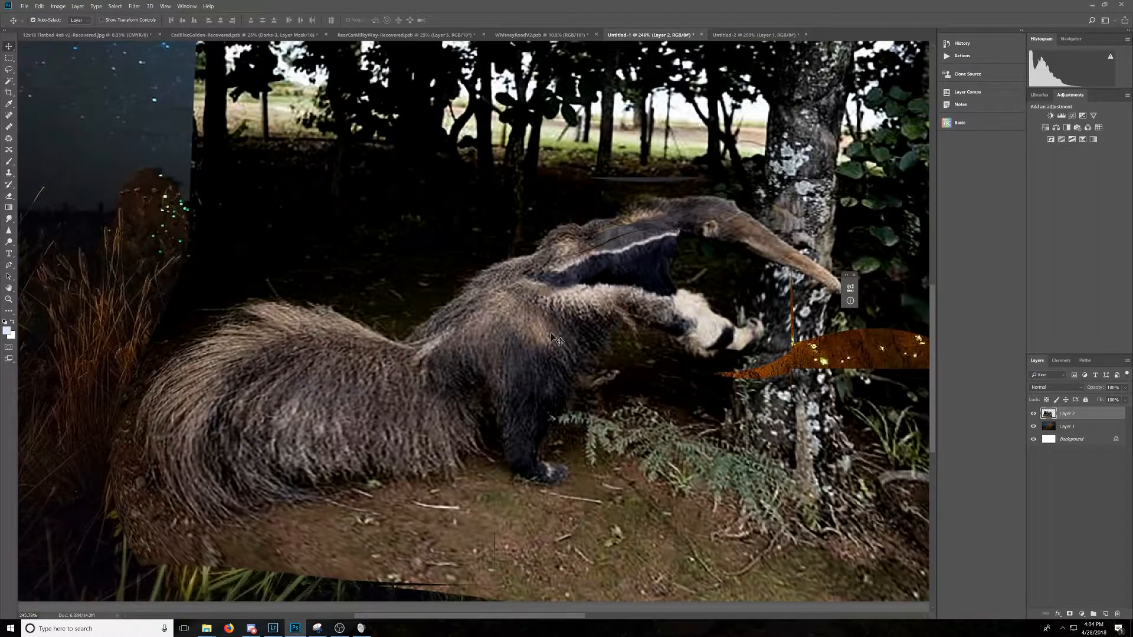
scroll(568, 337, "down", 3)
scroll(530, 354, "up", 2)
scroll(530, 354, "up", 1)
left_click_drag(508, 376, 672, 395)
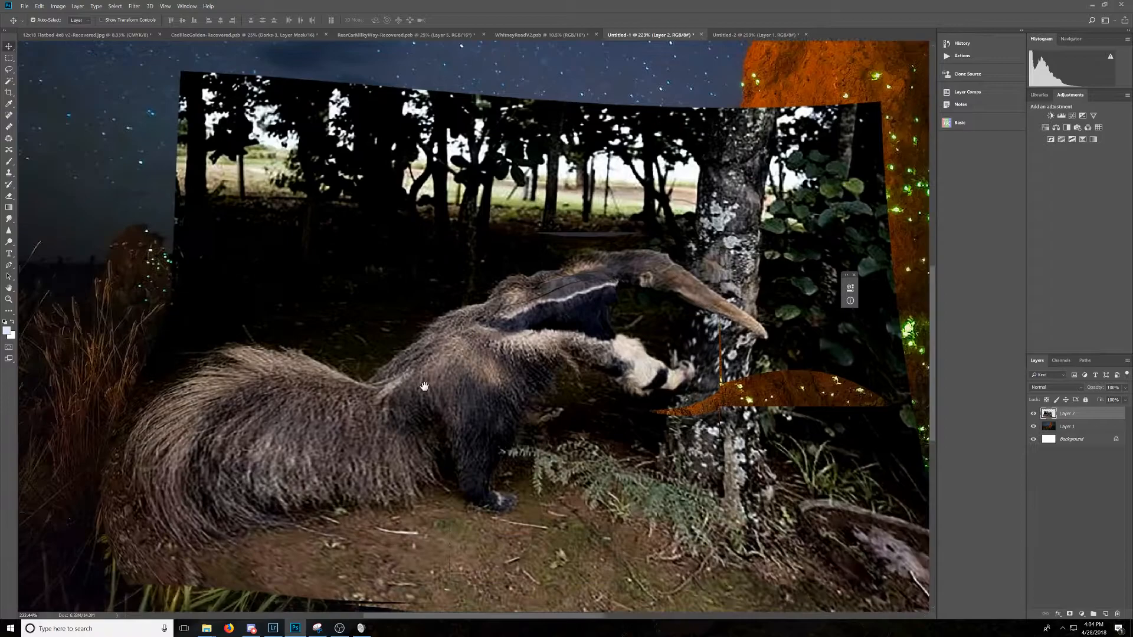
Flick Layer 2's visibility on and off many times to match the anteater markings, leaving it hidden
left_click(1033, 414)
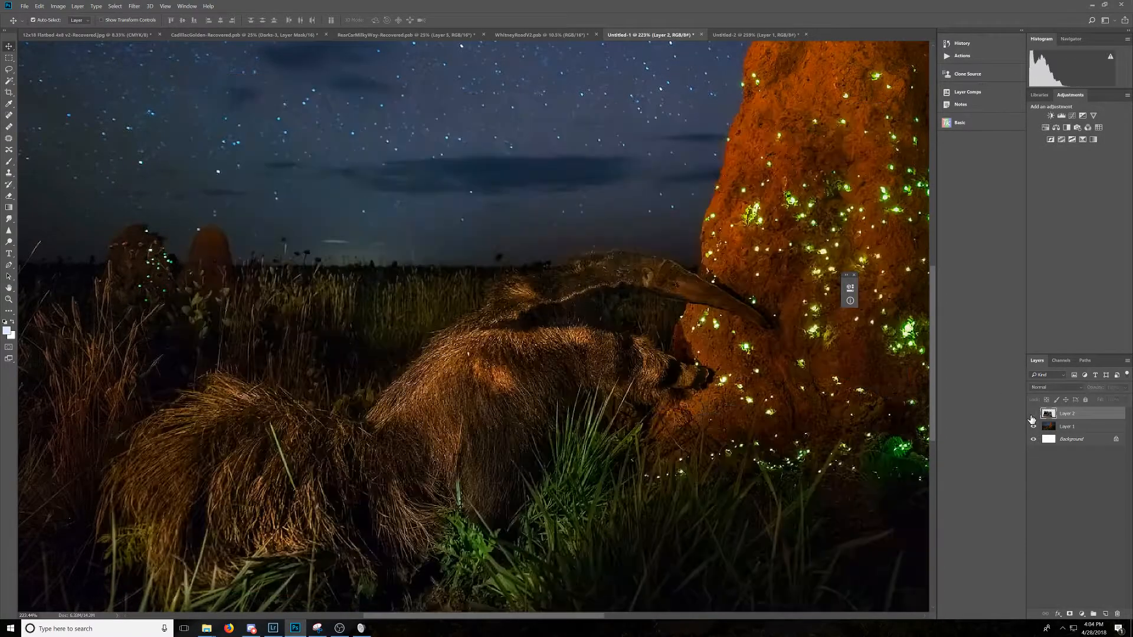
left_click(1034, 414)
left_click(1033, 414)
left_click(1034, 414)
left_click(1034, 413)
left_click(1033, 414)
left_click(1032, 415)
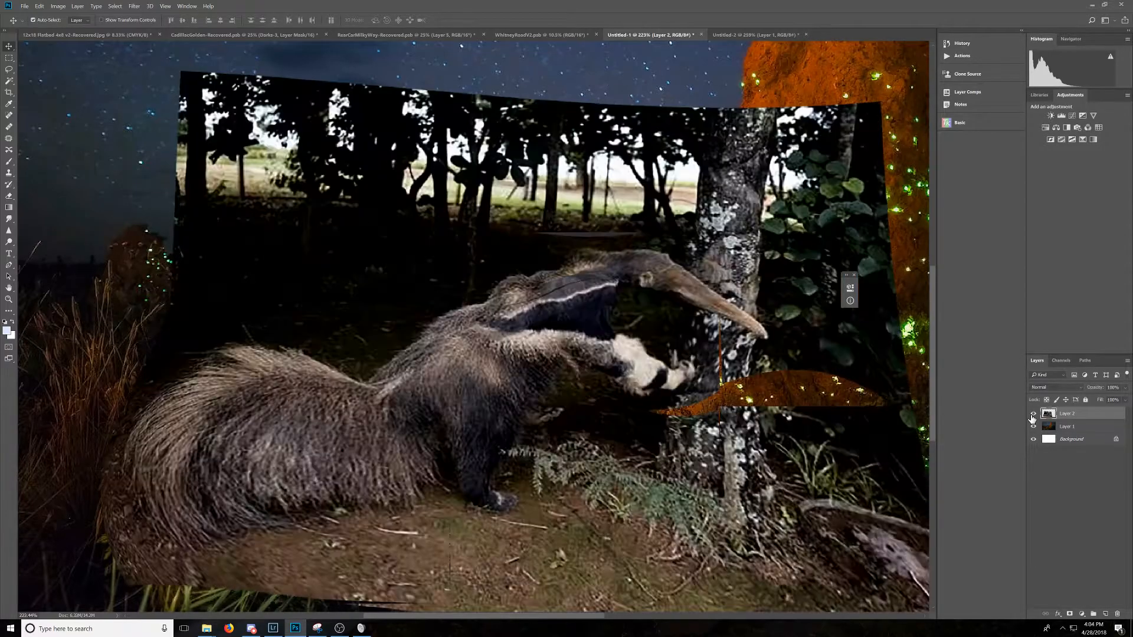
left_click(1032, 415)
left_click(1032, 415)
left_click(1032, 414)
left_click(1032, 415)
left_click(1032, 415)
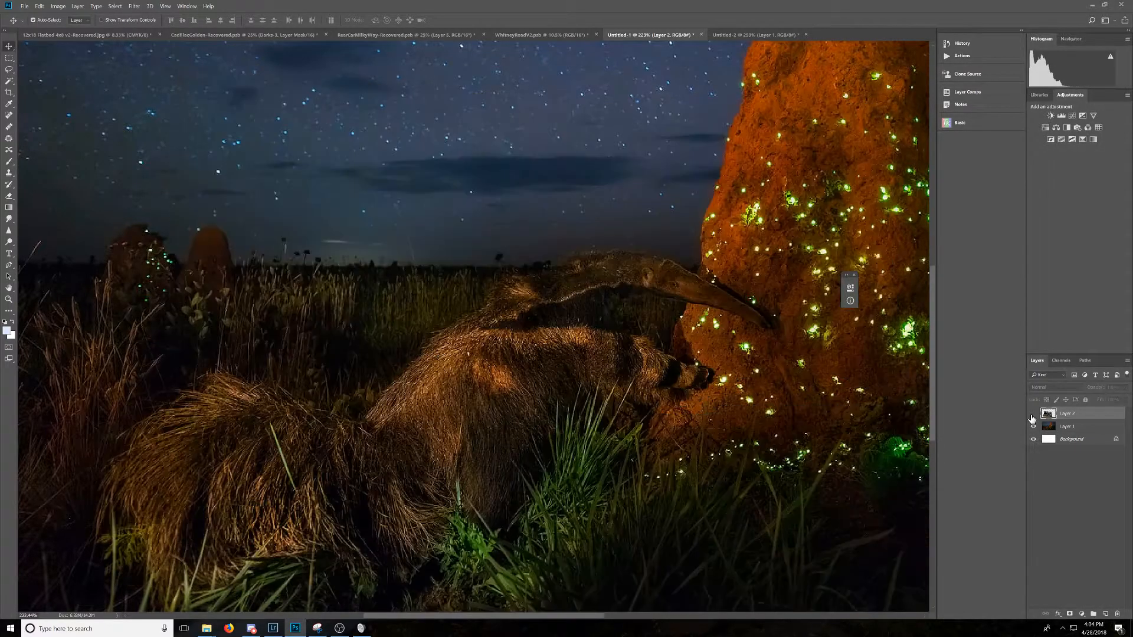
left_click(1033, 415)
left_click(1032, 414)
left_click(1033, 414)
left_click(1032, 414)
left_click(1033, 414)
left_click(1032, 415)
left_click(1032, 415)
left_click(1033, 414)
left_click(1032, 415)
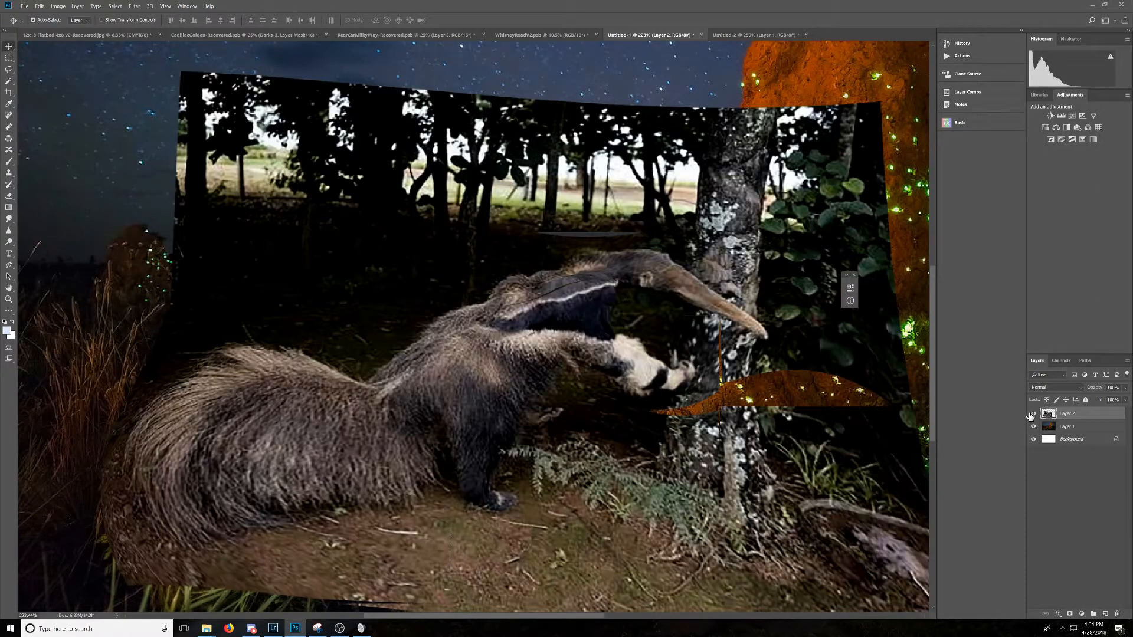
left_click(1033, 414)
left_click(1032, 415)
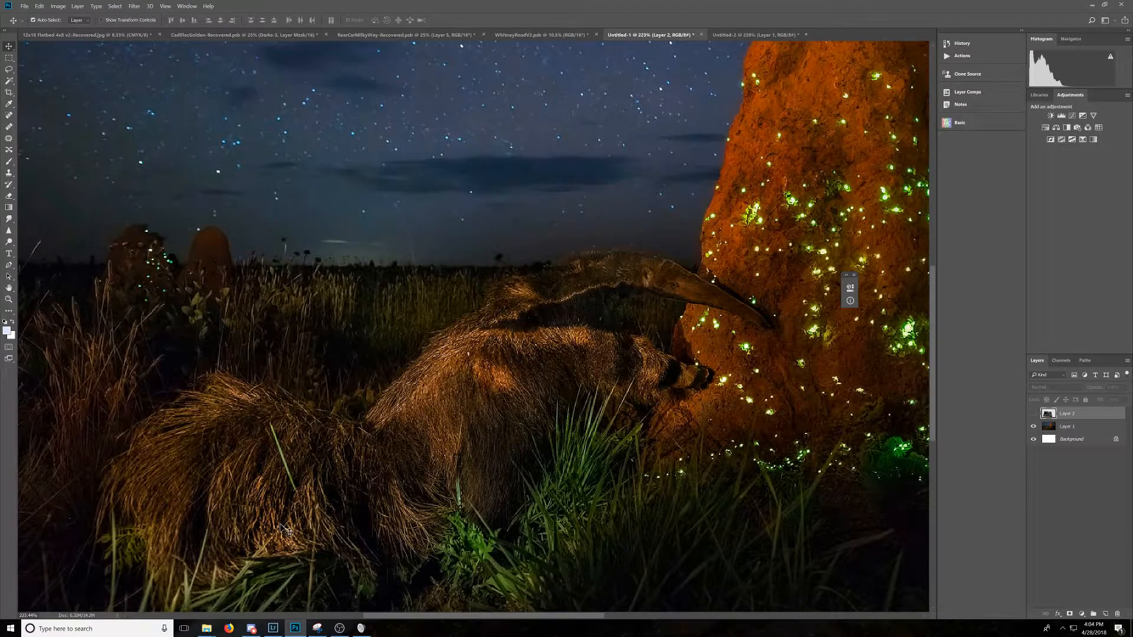
left_click(1033, 413)
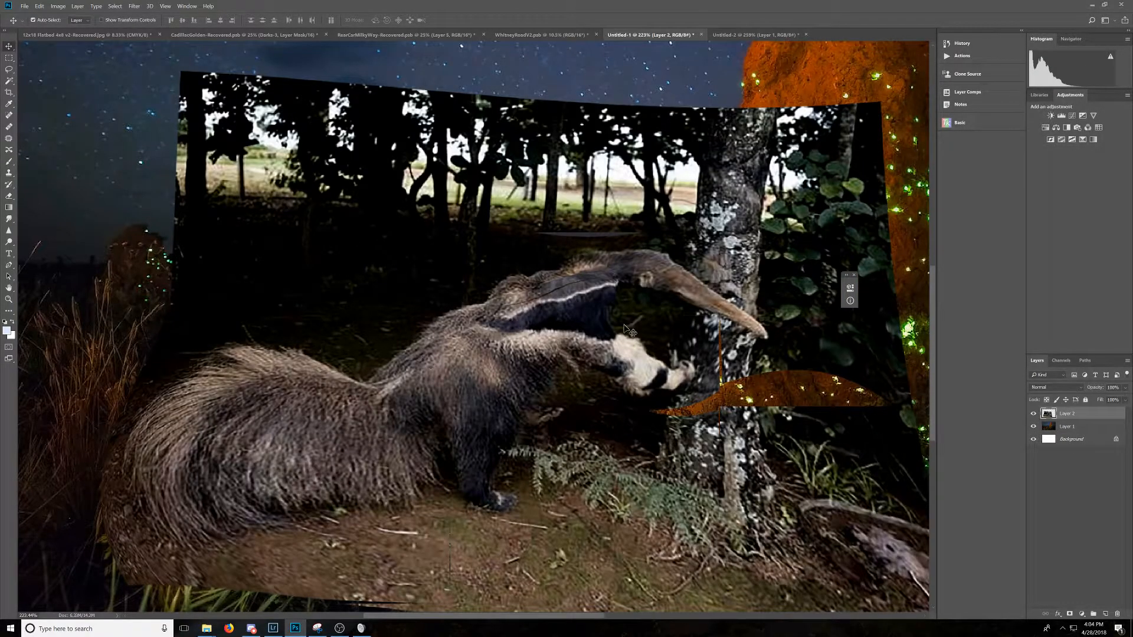
left_click(1033, 413)
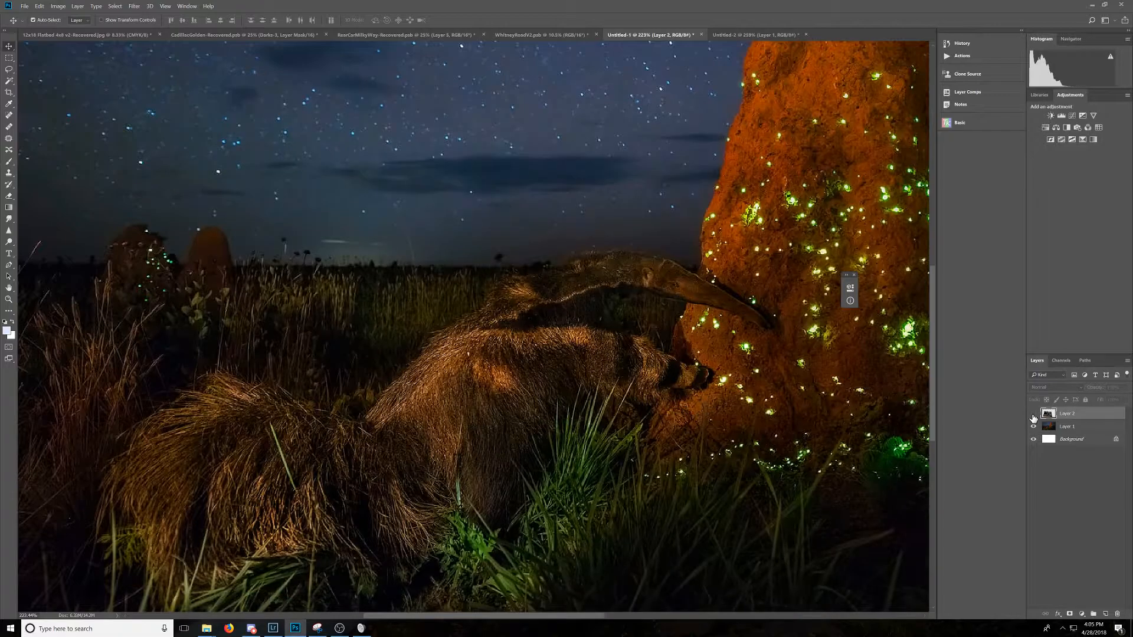
left_click(1034, 414)
left_click(1033, 413)
left_click(1033, 414)
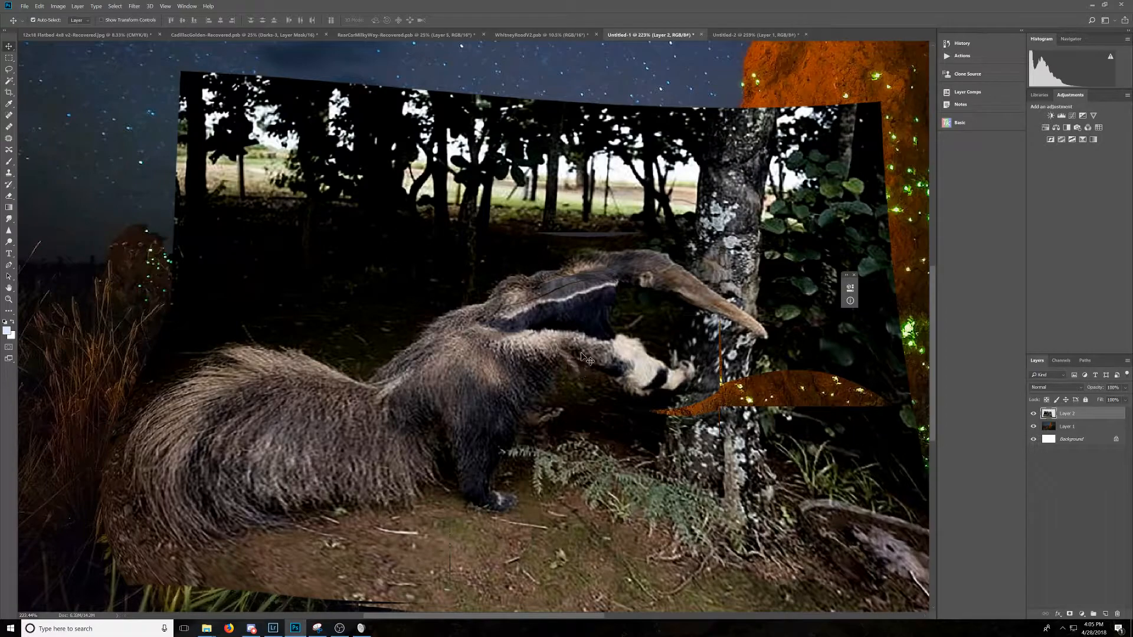
left_click(1034, 413)
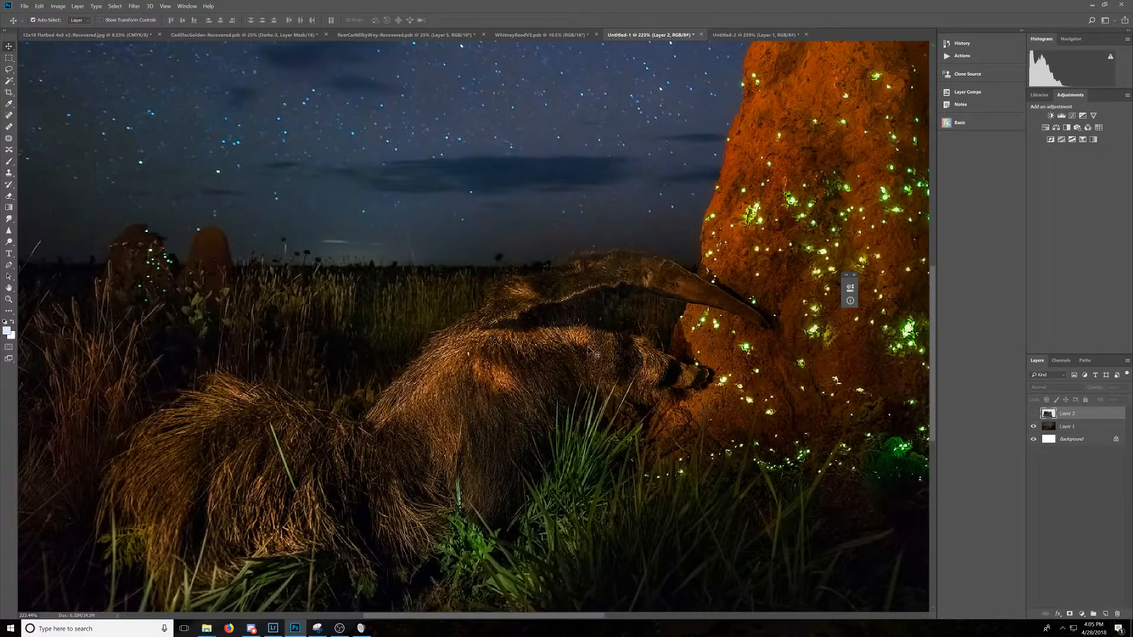
left_click(1034, 413)
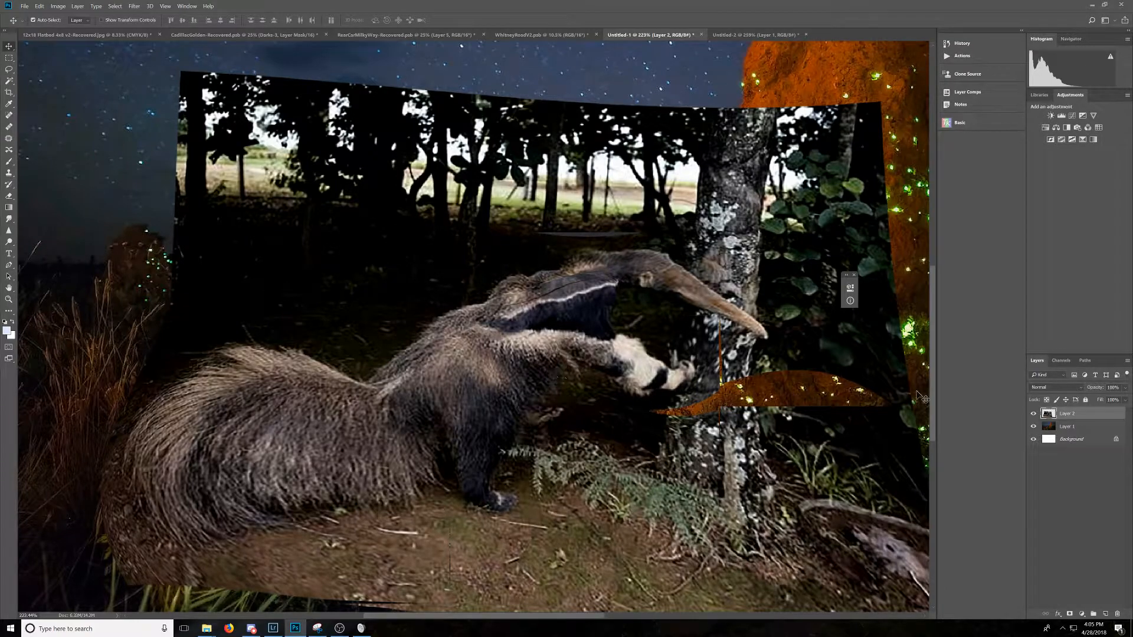
left_click(1034, 413)
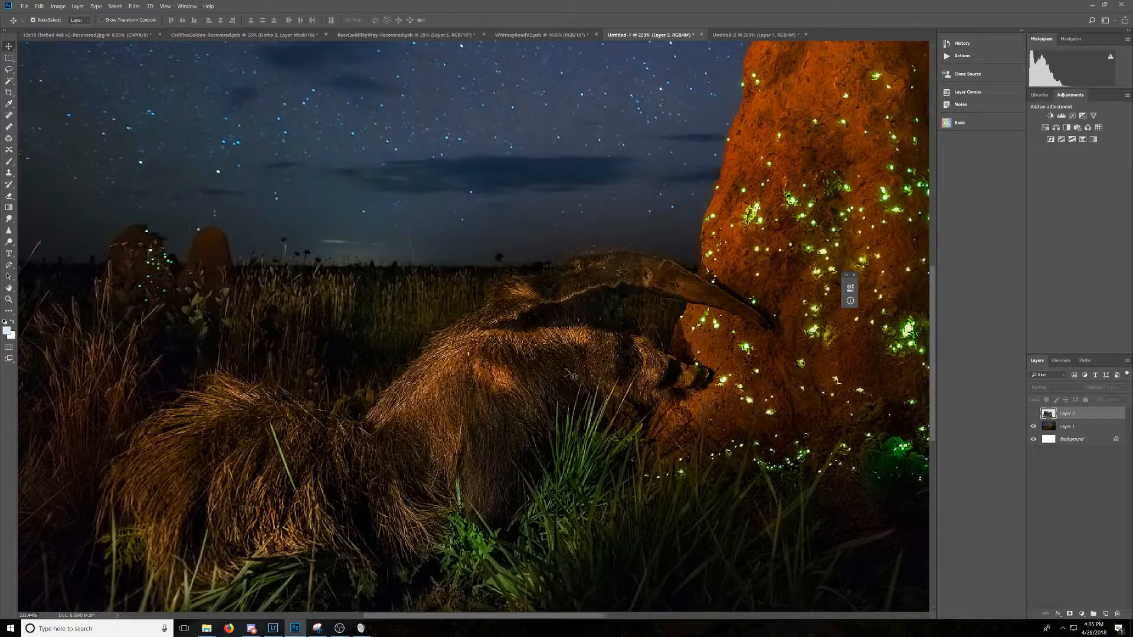
left_click(1035, 415)
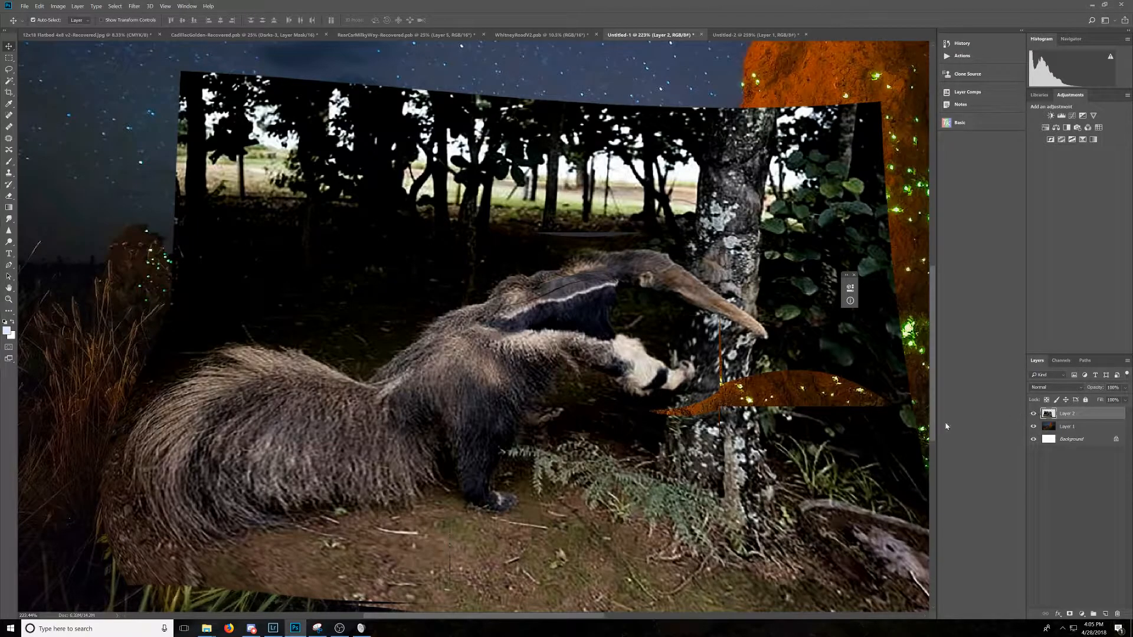
left_click(1035, 414)
left_click(1035, 414)
left_click(1034, 414)
left_click(1034, 414)
left_click(1035, 415)
left_click(1034, 415)
left_click(1034, 415)
left_click(1034, 414)
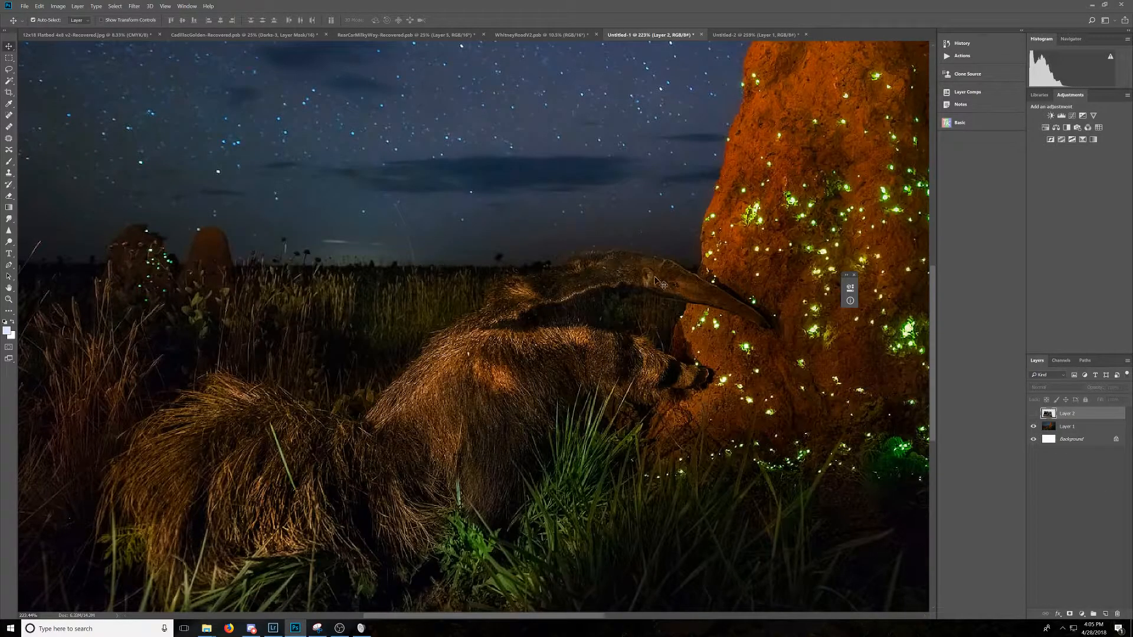
left_click(1033, 414)
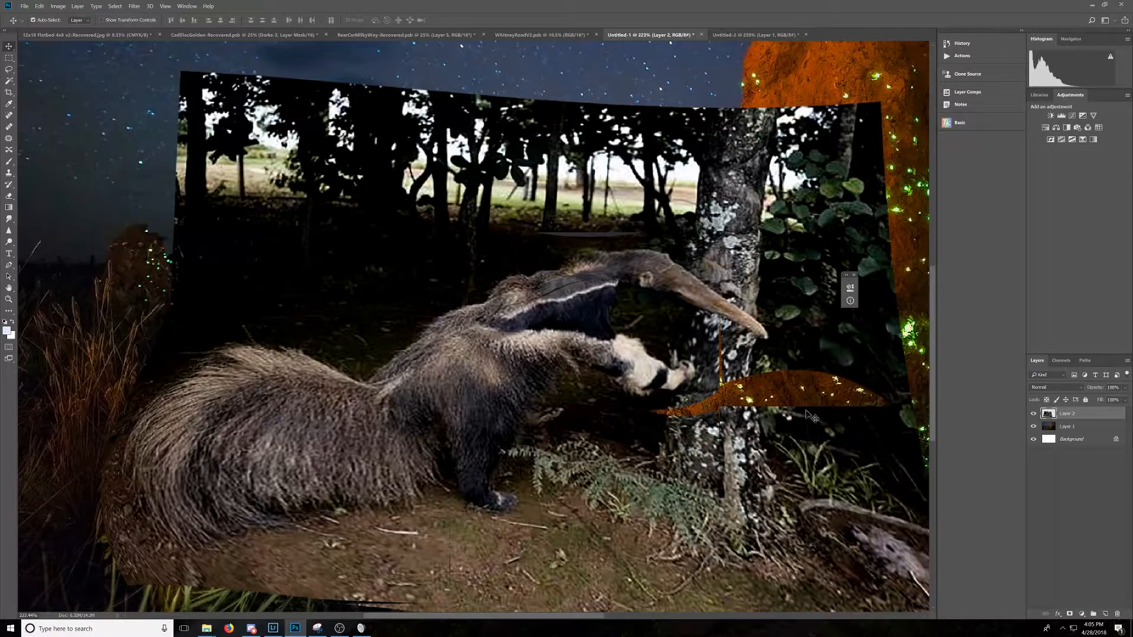
left_click(1034, 413)
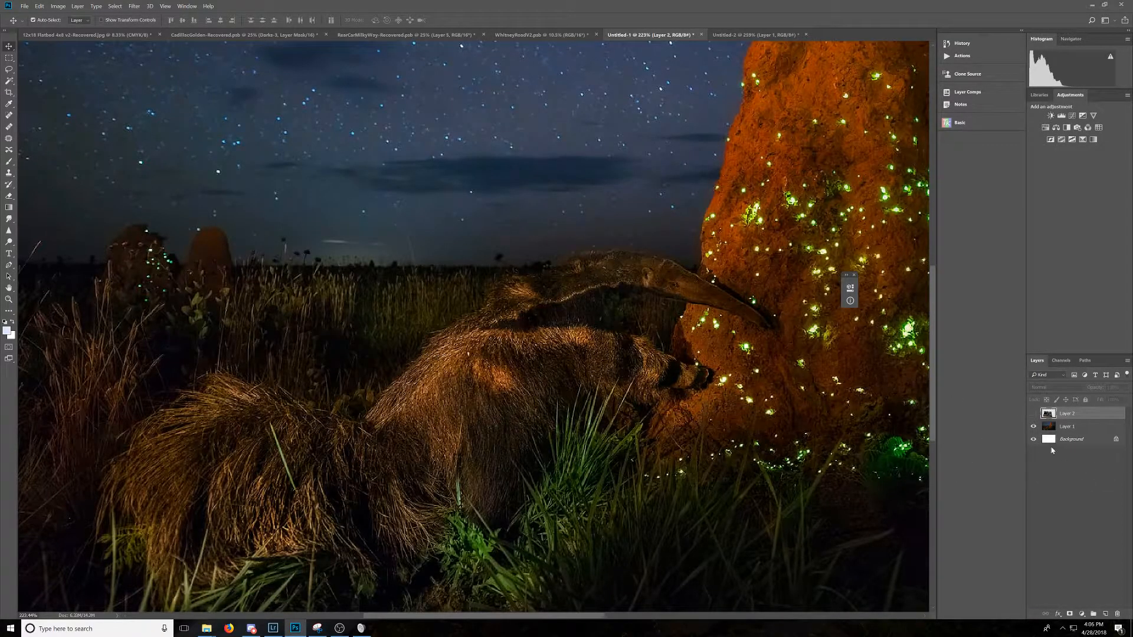
scroll(722, 550, "down", 4)
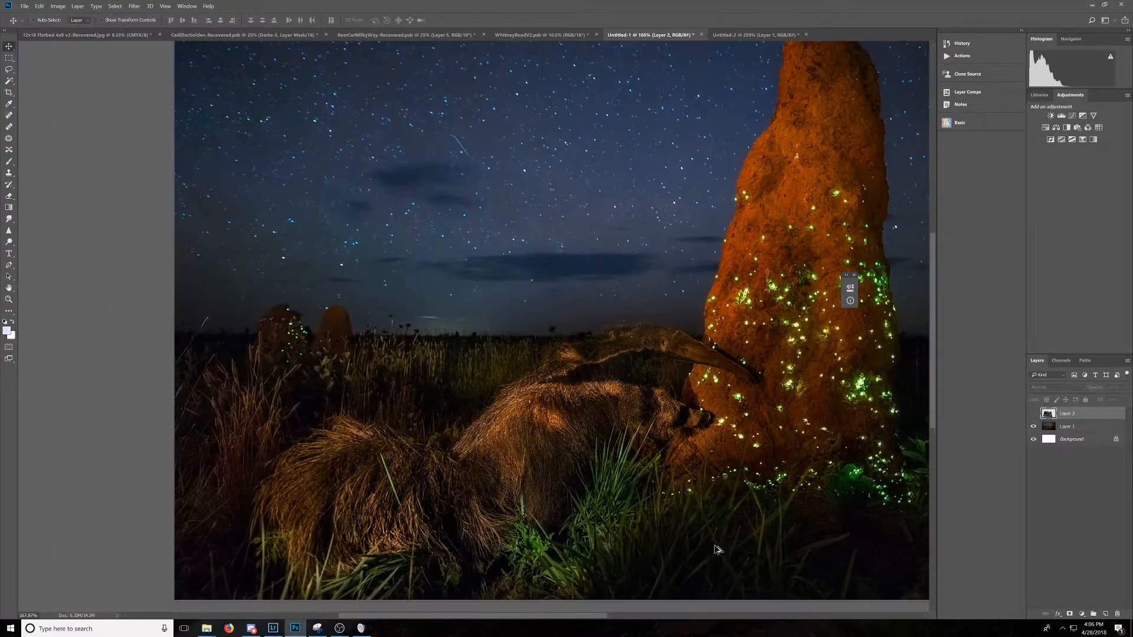
scroll(390, 540, "up", 3)
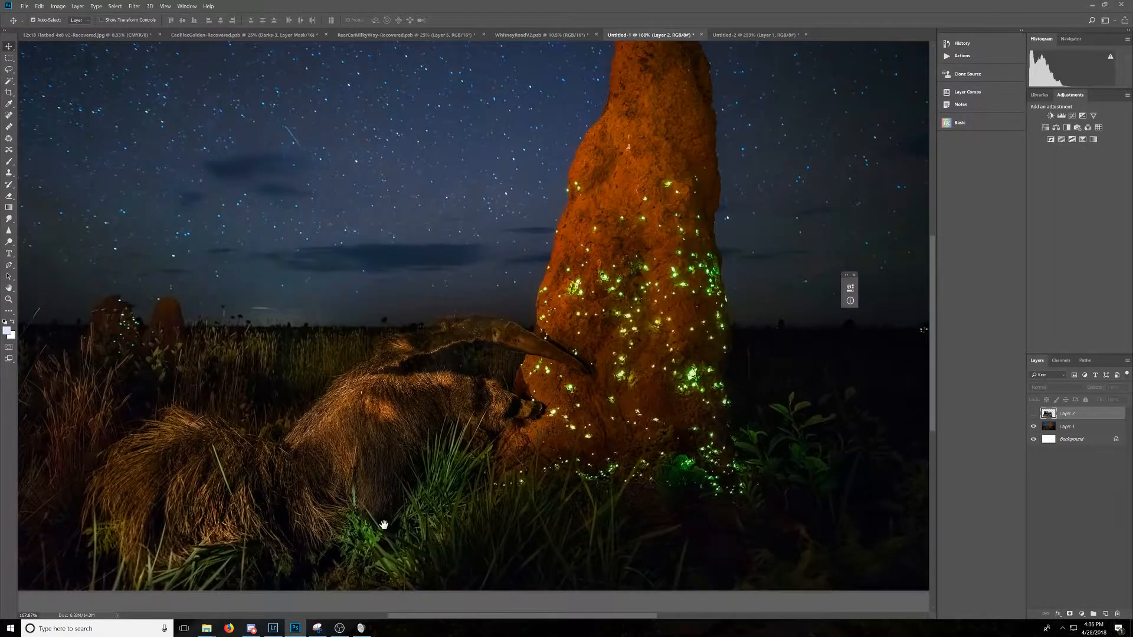
left_click_drag(390, 540, 564, 503)
scroll(565, 502, "up", 2)
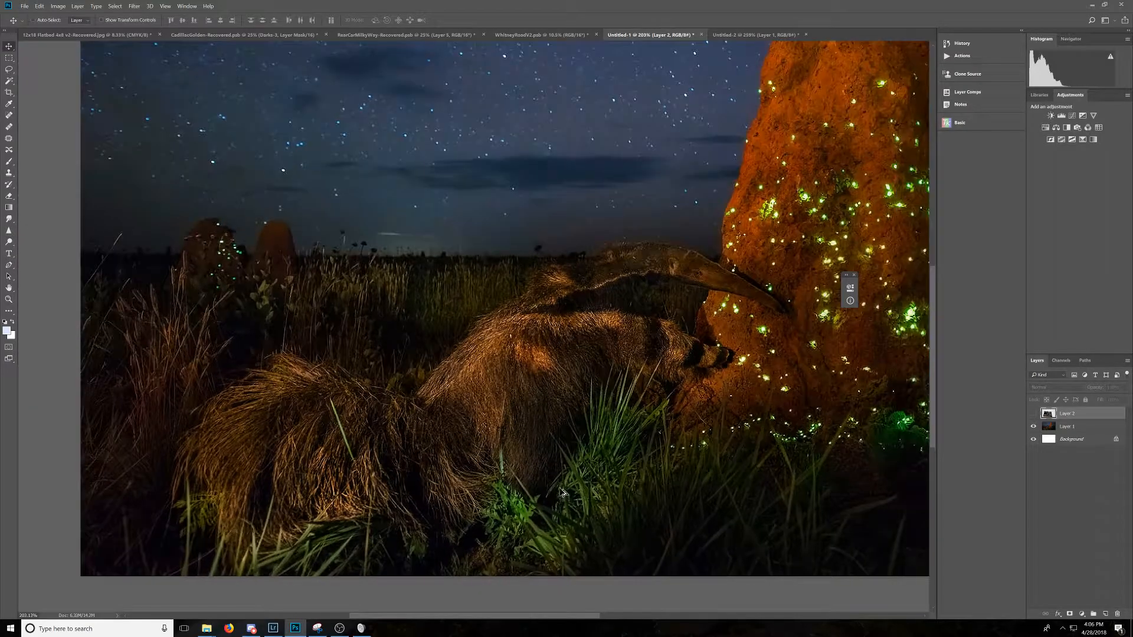
left_click_drag(577, 383, 557, 407)
key("space")
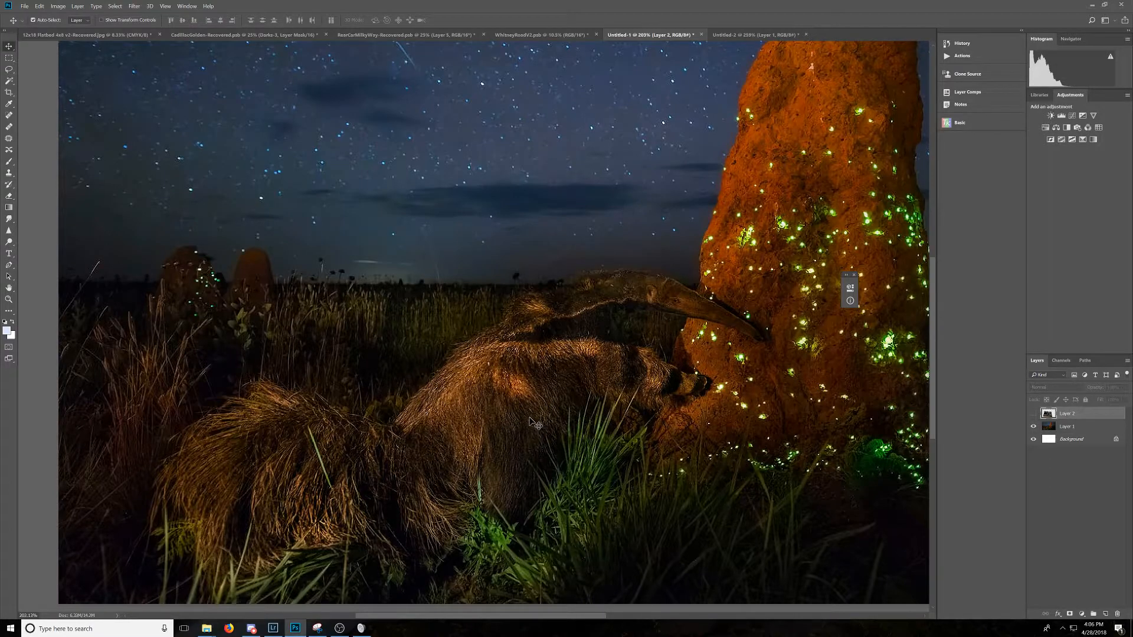
key("ctrl+0")
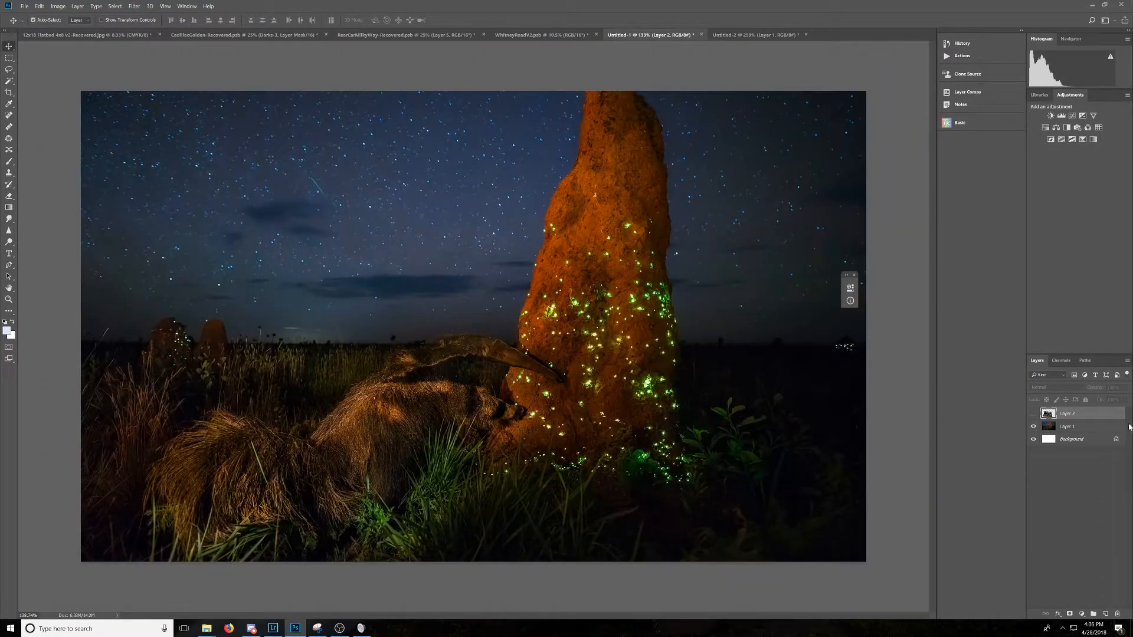
left_click(1035, 413)
left_click(1034, 413)
left_click(1034, 413)
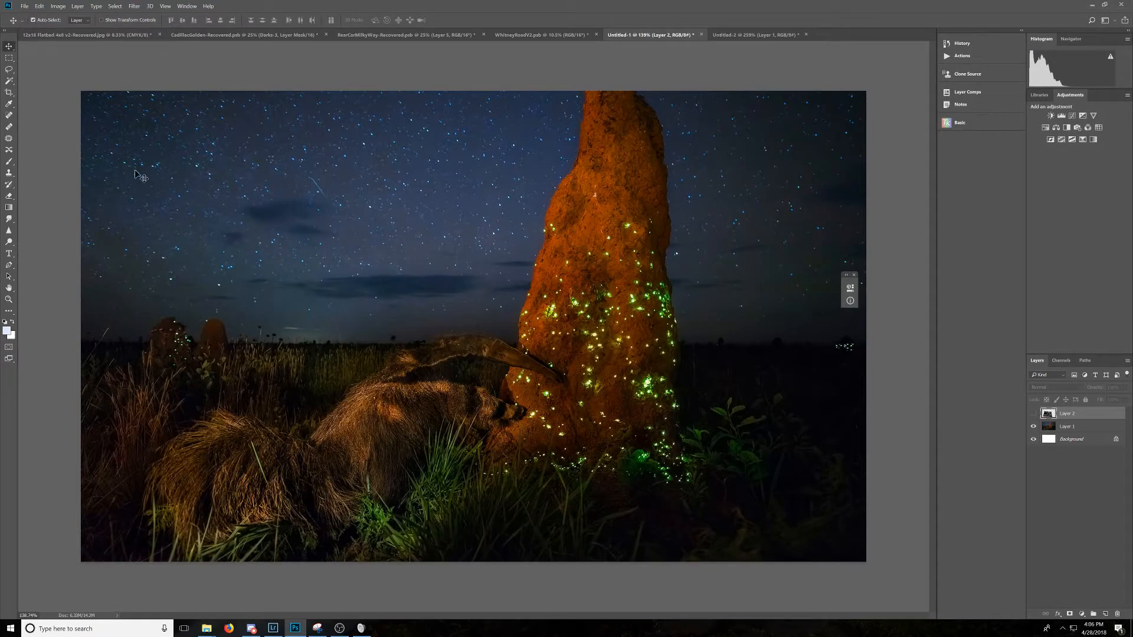